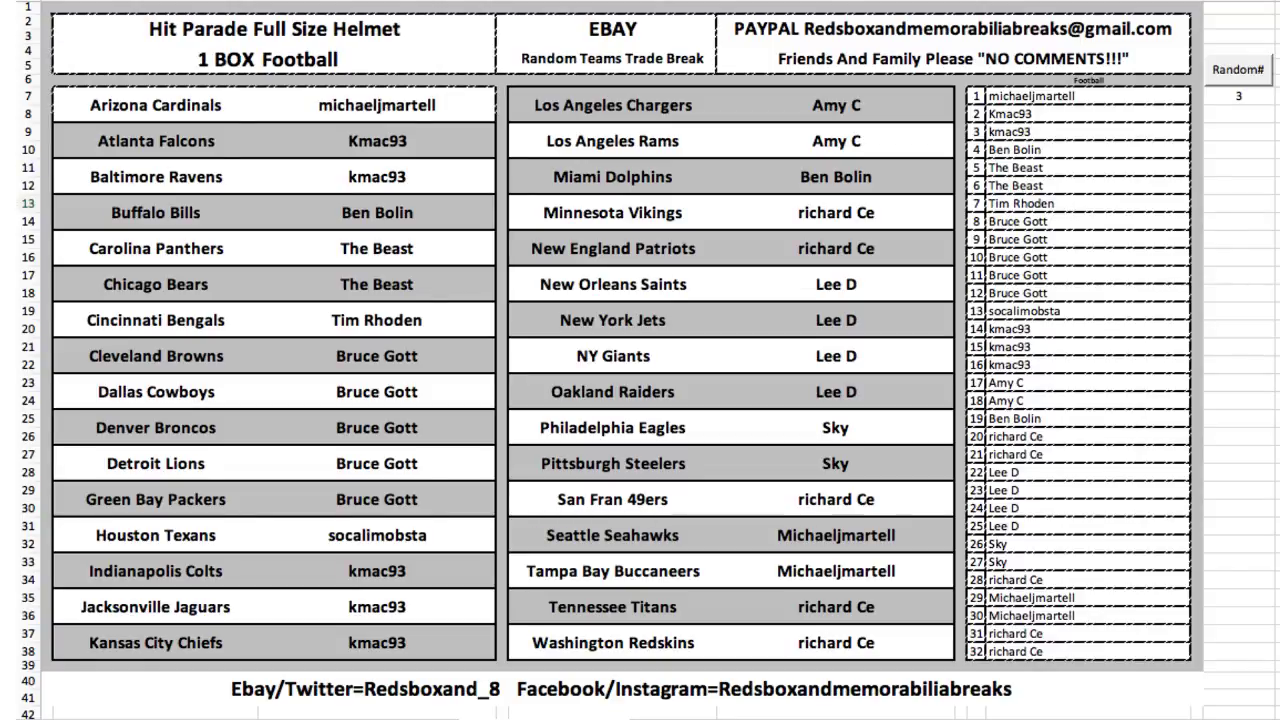
Step: Copy all 32 participant names from the Football list
{"action": "left_click", "coordinate": [1087, 203]}
{"action": "left_click_drag", "start_coordinate": [1087, 96], "coordinate": [1088, 651]}
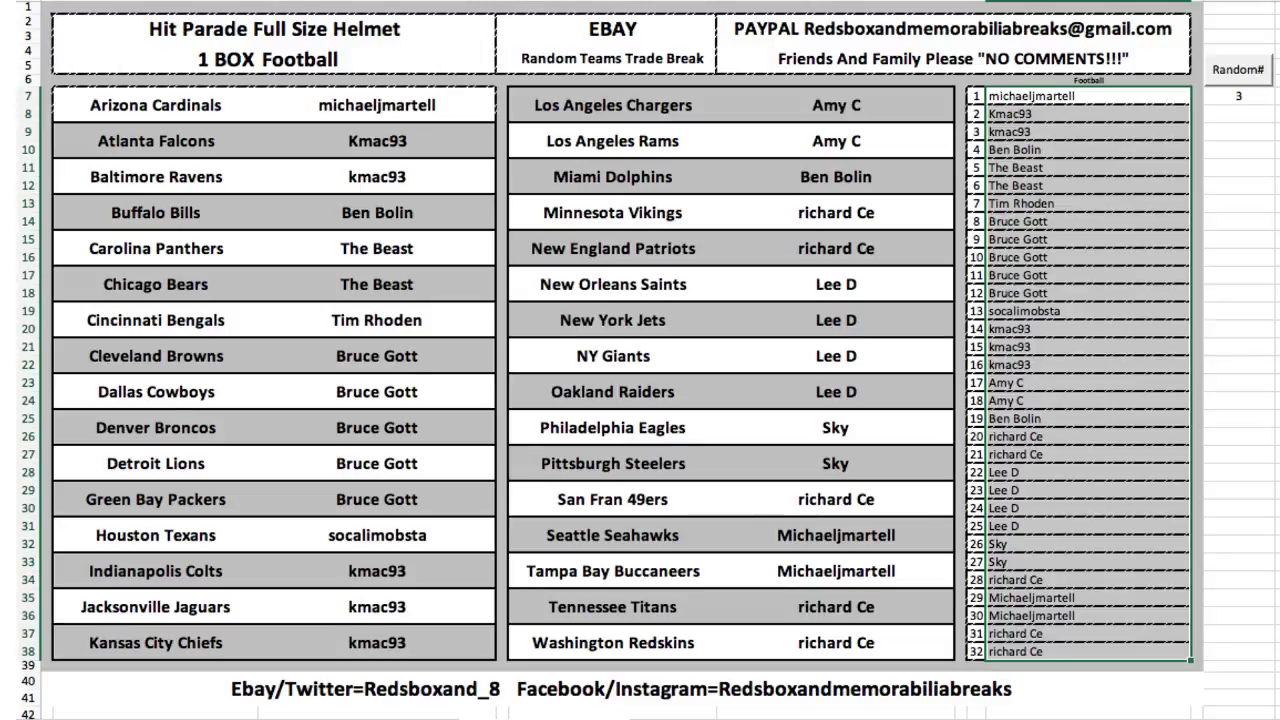
{"action": "key", "text": "super+c"}
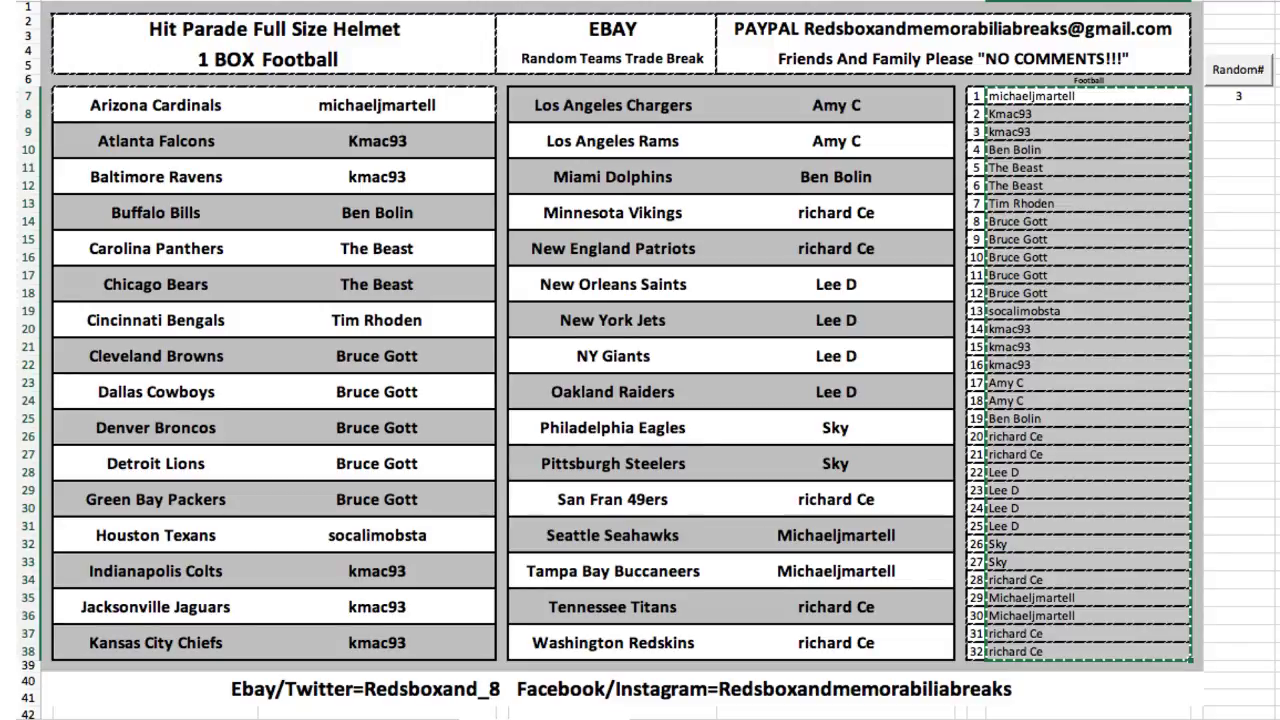
{"action": "left_click", "coordinate": [1238, 490]}
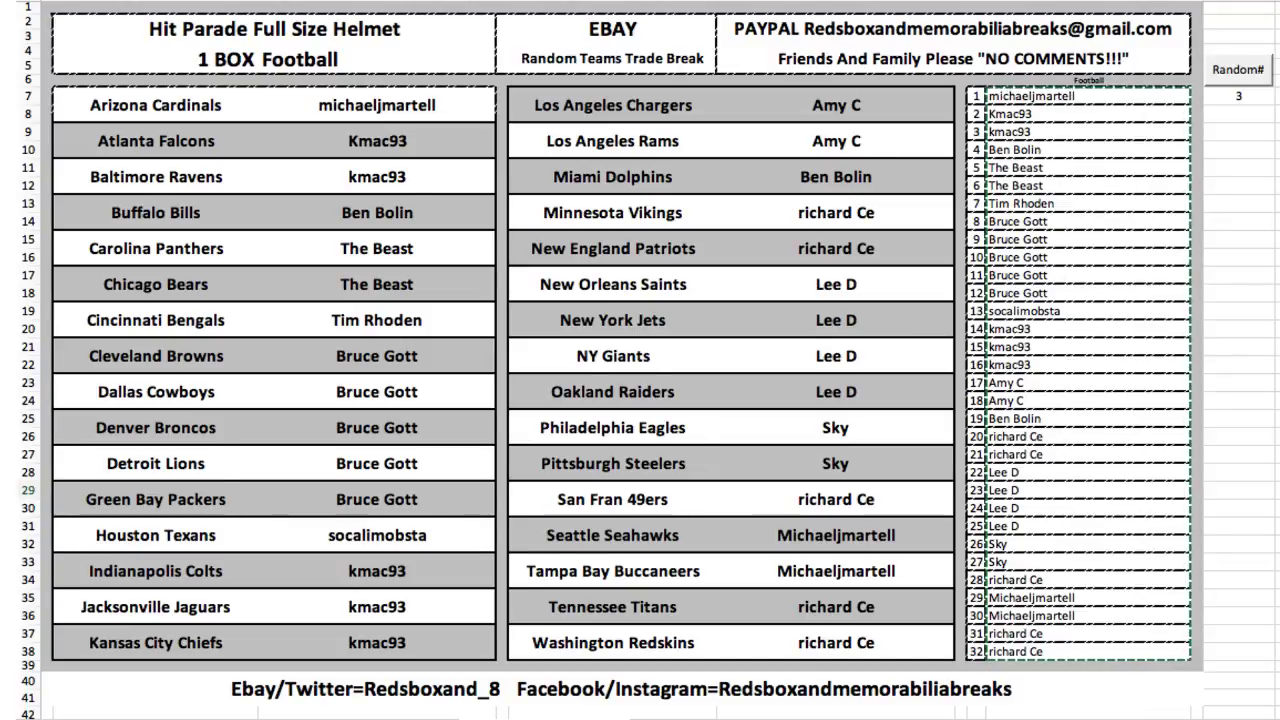
{"action": "left_click", "coordinate": [1238, 490]}
{"action": "scroll", "coordinate": [640, 360], "scroll_direction": "down", "scroll_amount": 1}
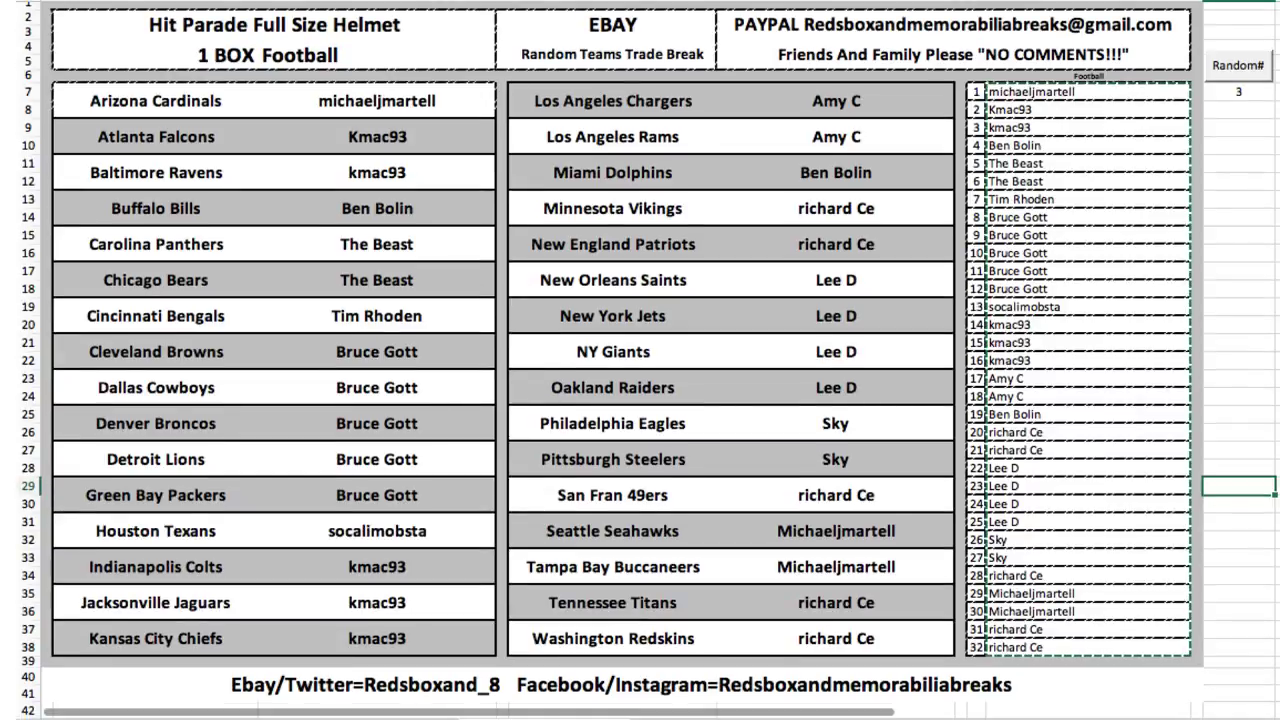
{"action": "left_click", "coordinate": [1238, 96]}
{"action": "left_click", "coordinate": [1277, 92]}
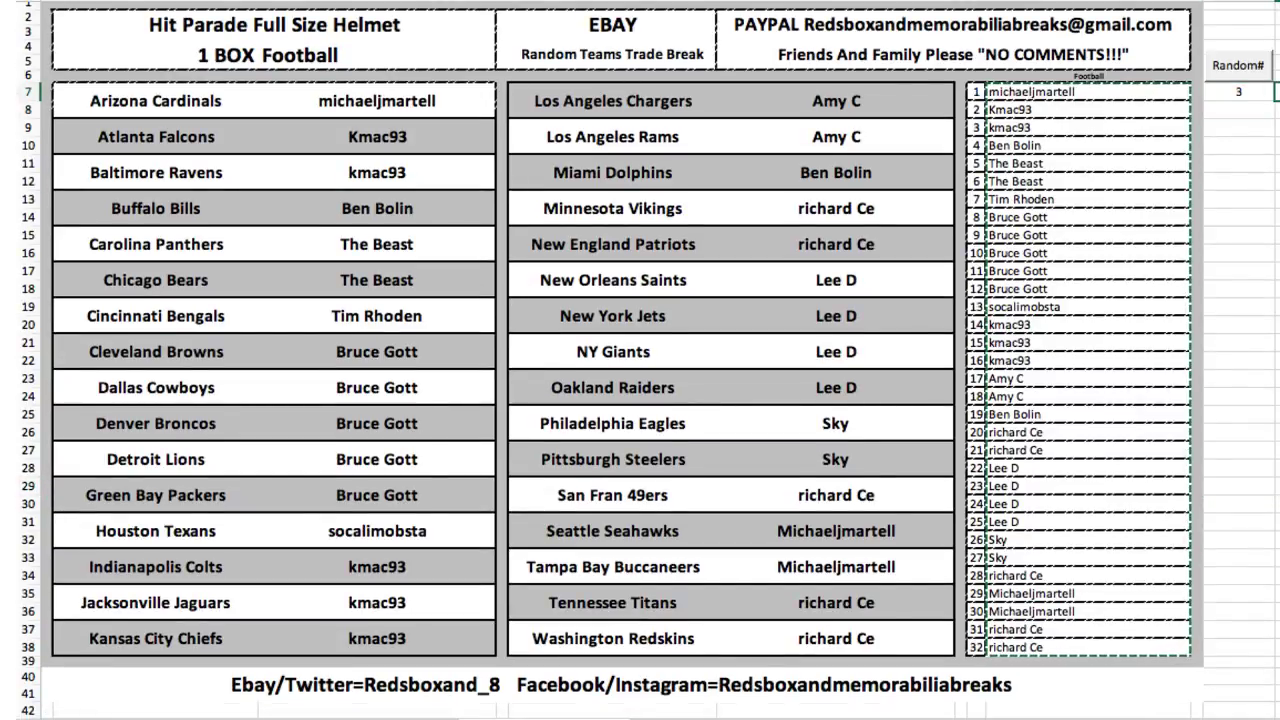
{"action": "key", "text": "Up"}
{"action": "key", "text": "Up"}
{"action": "key", "text": "Up"}
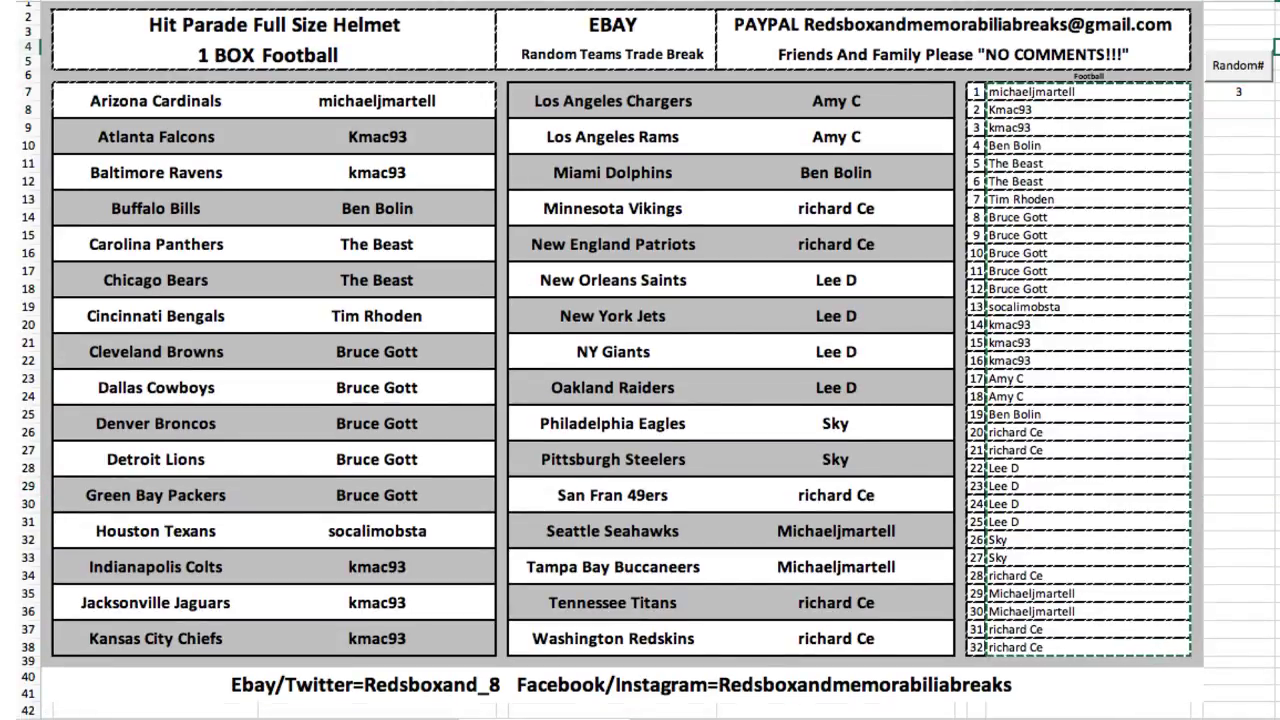
{"action": "key", "text": "Left"}
{"action": "key", "text": "Down"}
{"action": "key", "text": "Down"}
{"action": "key", "text": "Down"}
{"action": "left_click", "coordinate": [1238, 31]}
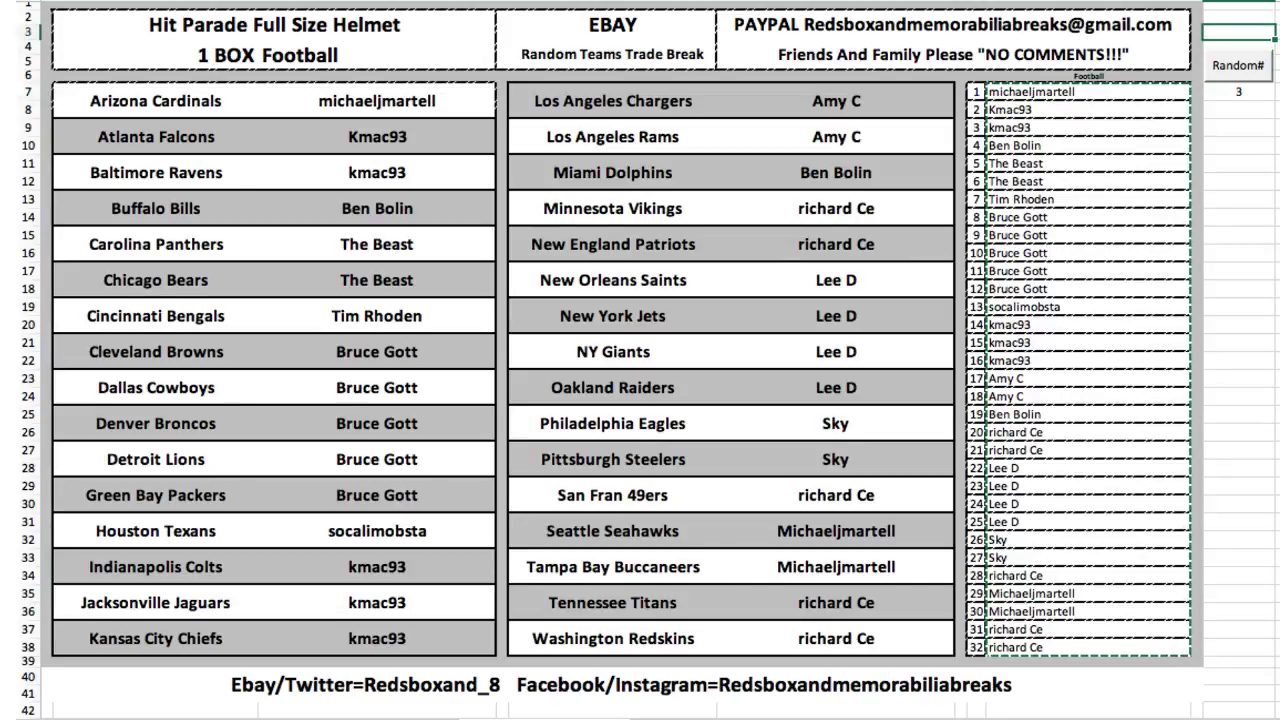
{"action": "left_click", "coordinate": [1238, 91]}
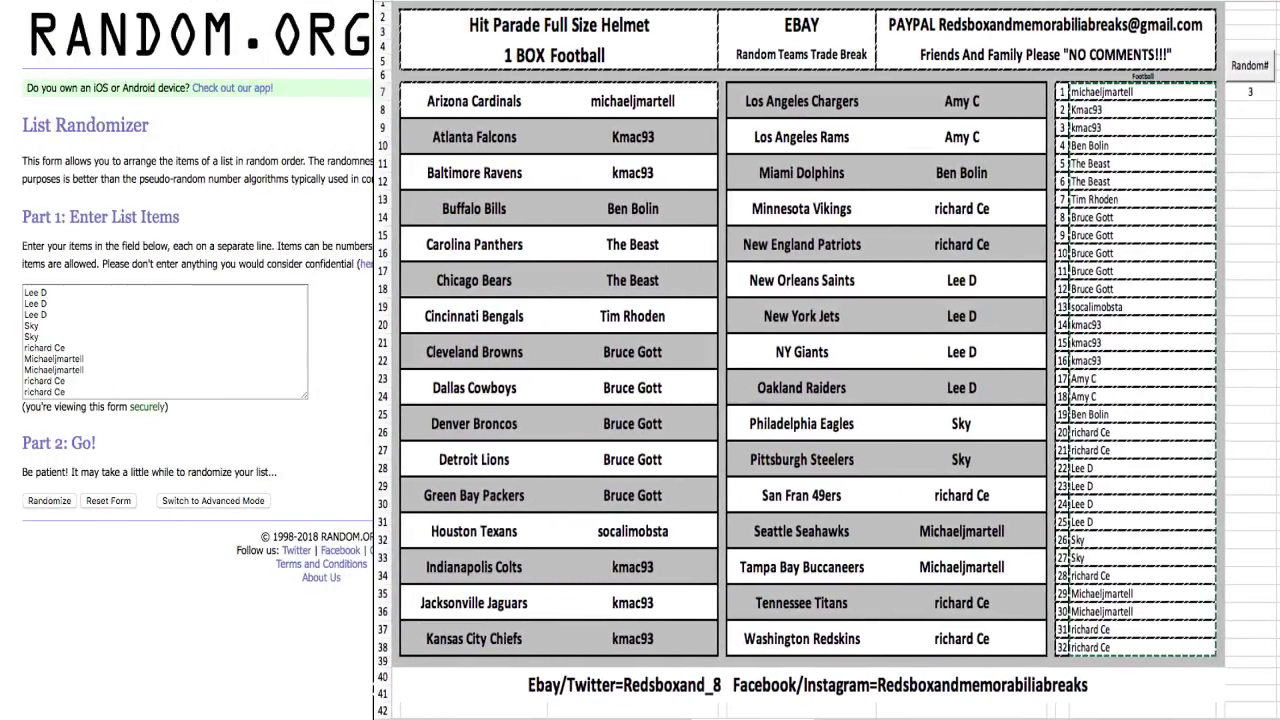
Step: Check the participant list entered in RANDOM.ORG's List Randomizer from the first entry to the last
{"action": "left_click", "coordinate": [66, 392]}
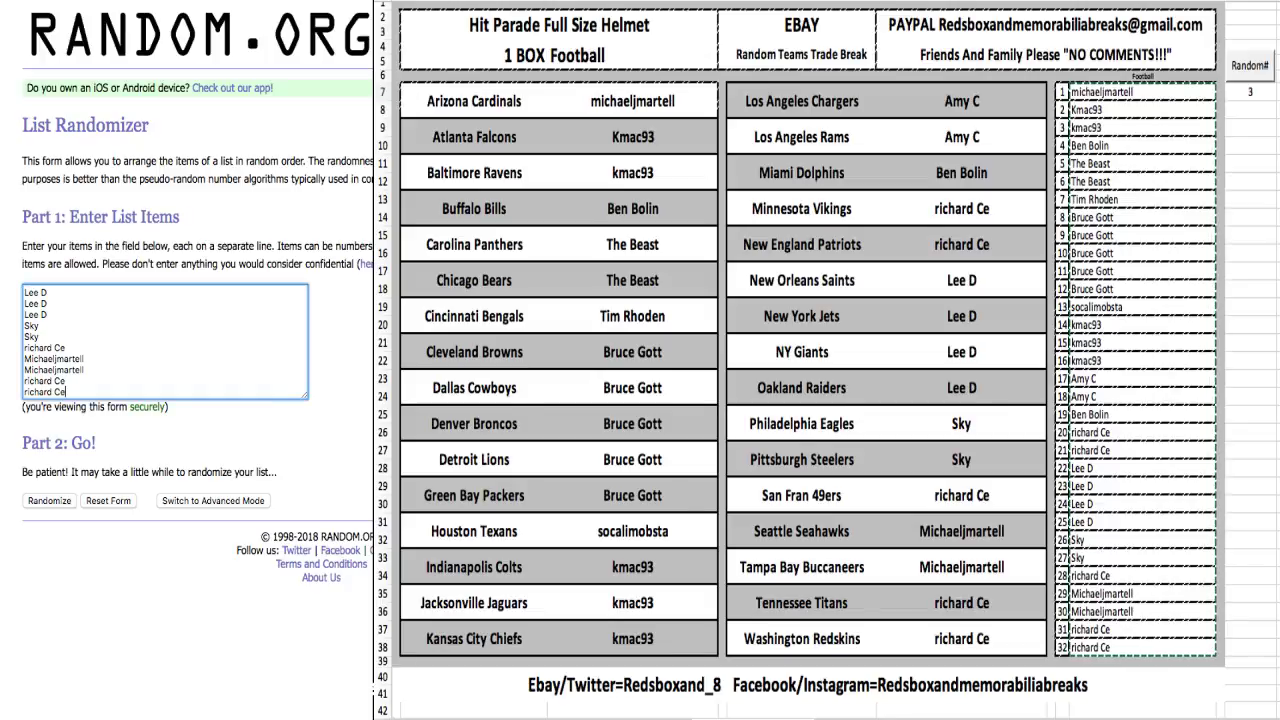
{"action": "scroll", "coordinate": [165, 341], "scroll_direction": "up", "scroll_amount": 8}
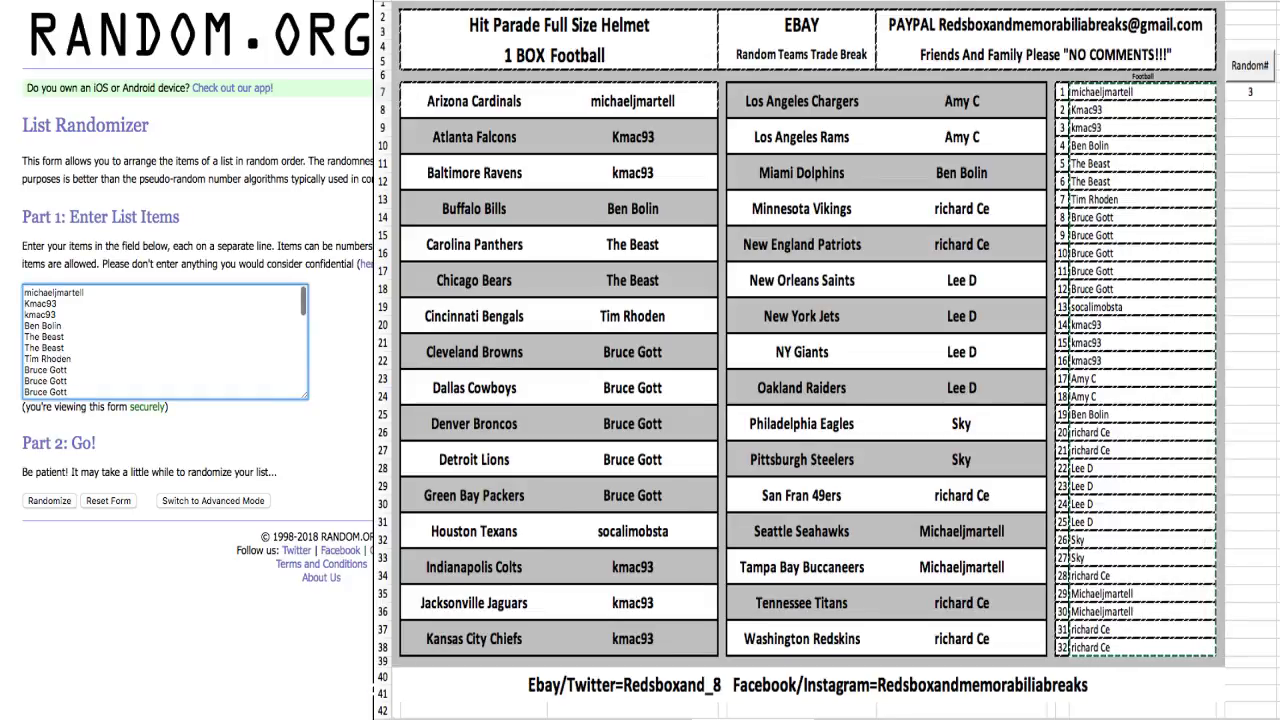
{"action": "scroll", "coordinate": [165, 341], "scroll_direction": "down", "scroll_amount": 10}
{"action": "scroll", "coordinate": [165, 341], "scroll_direction": "up", "scroll_amount": 10}
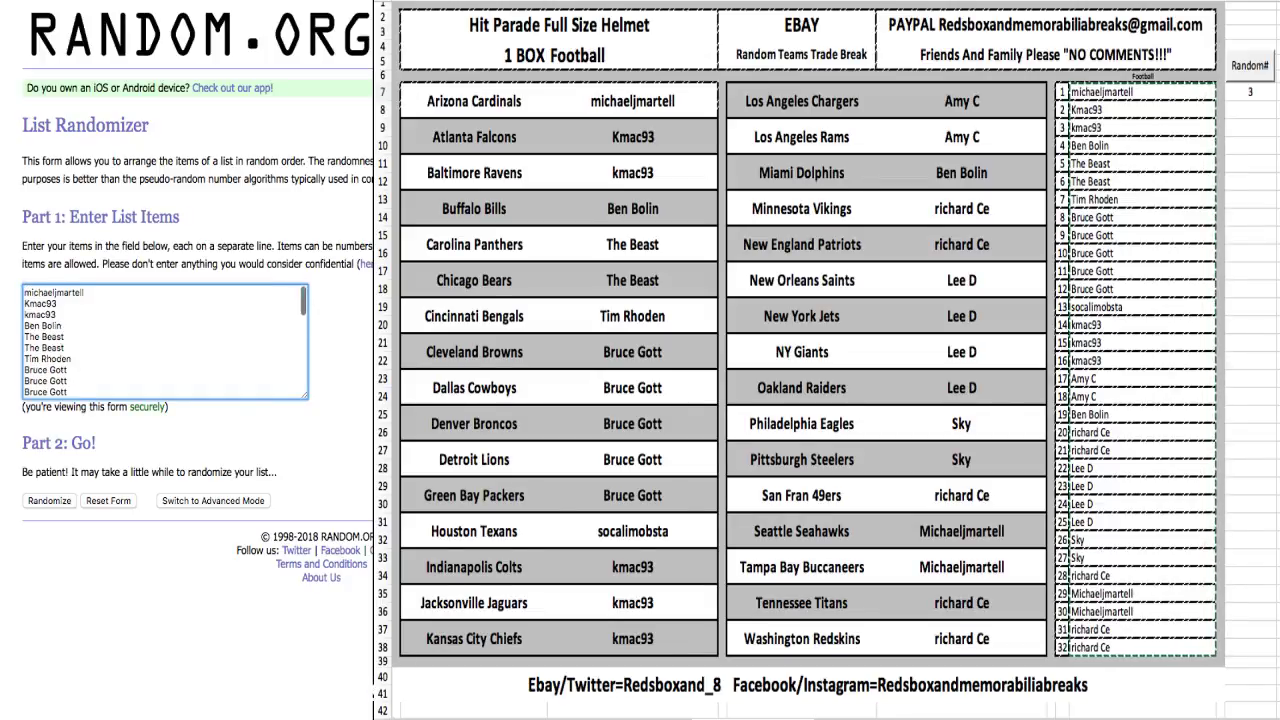
Step: Switch back to the spreadsheet and generate a new number in the cell below Random#
{"action": "key", "text": "super+Tab"}
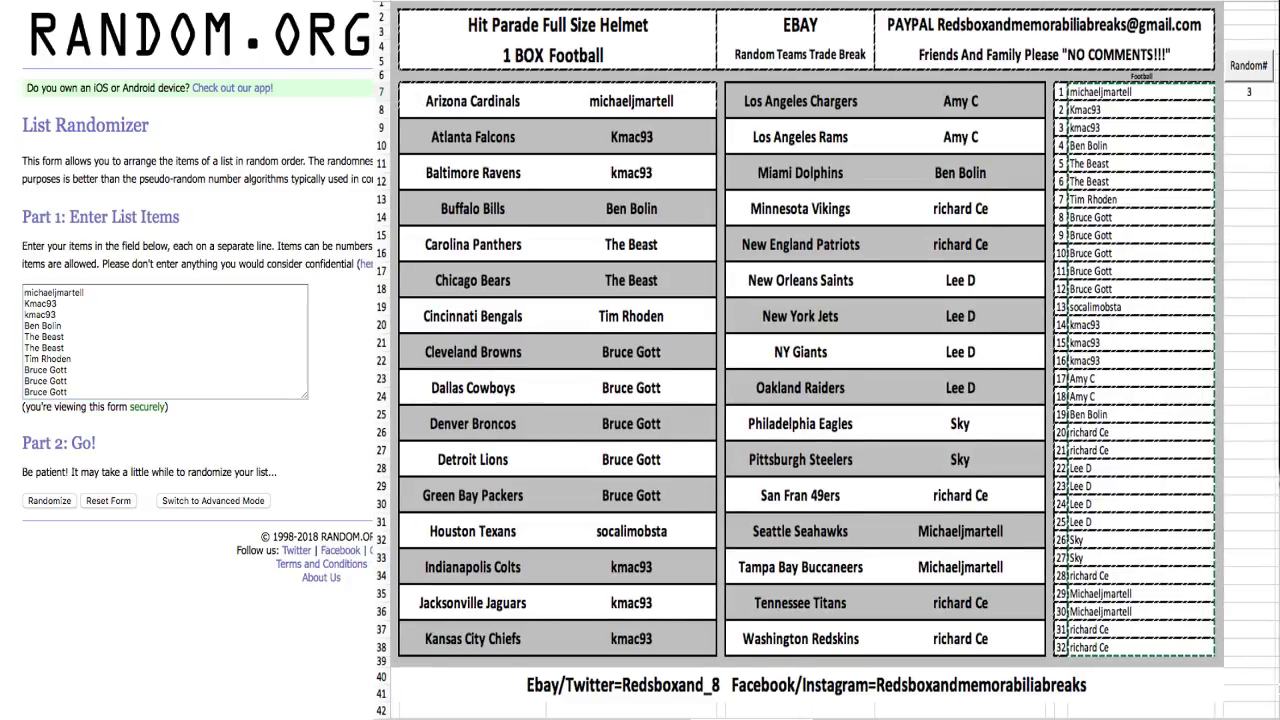
{"action": "left_click", "coordinate": [1249, 91]}
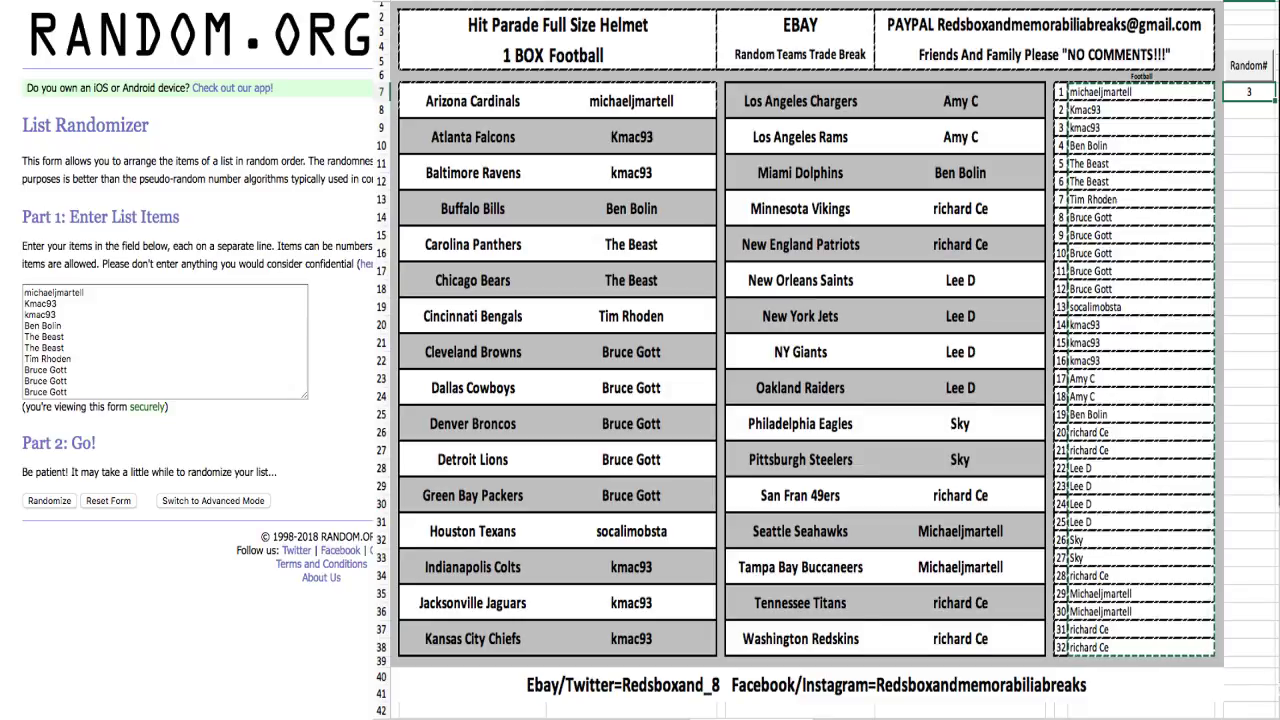
{"action": "key", "text": "F9"}
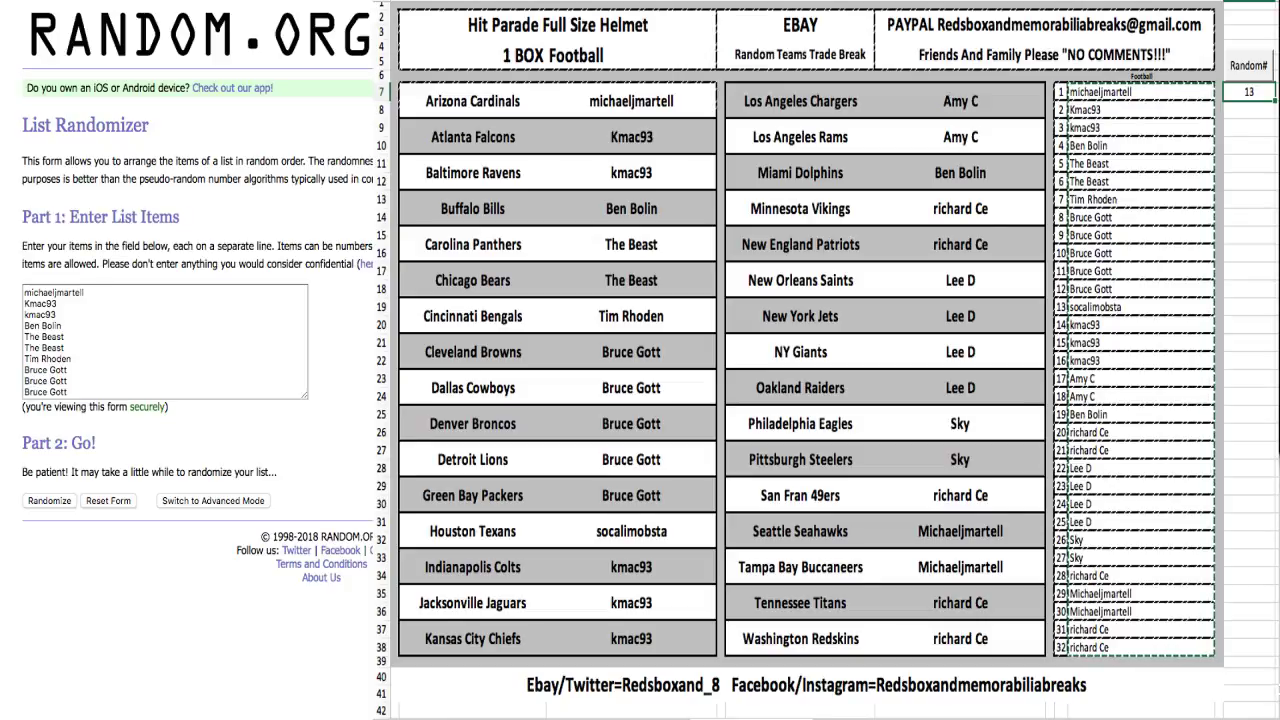
Step: Randomize the list 13 times in RANDOM.ORG's List Randomizer and select all 32 shuffled names for copying
{"action": "left_click", "coordinate": [165, 341]}
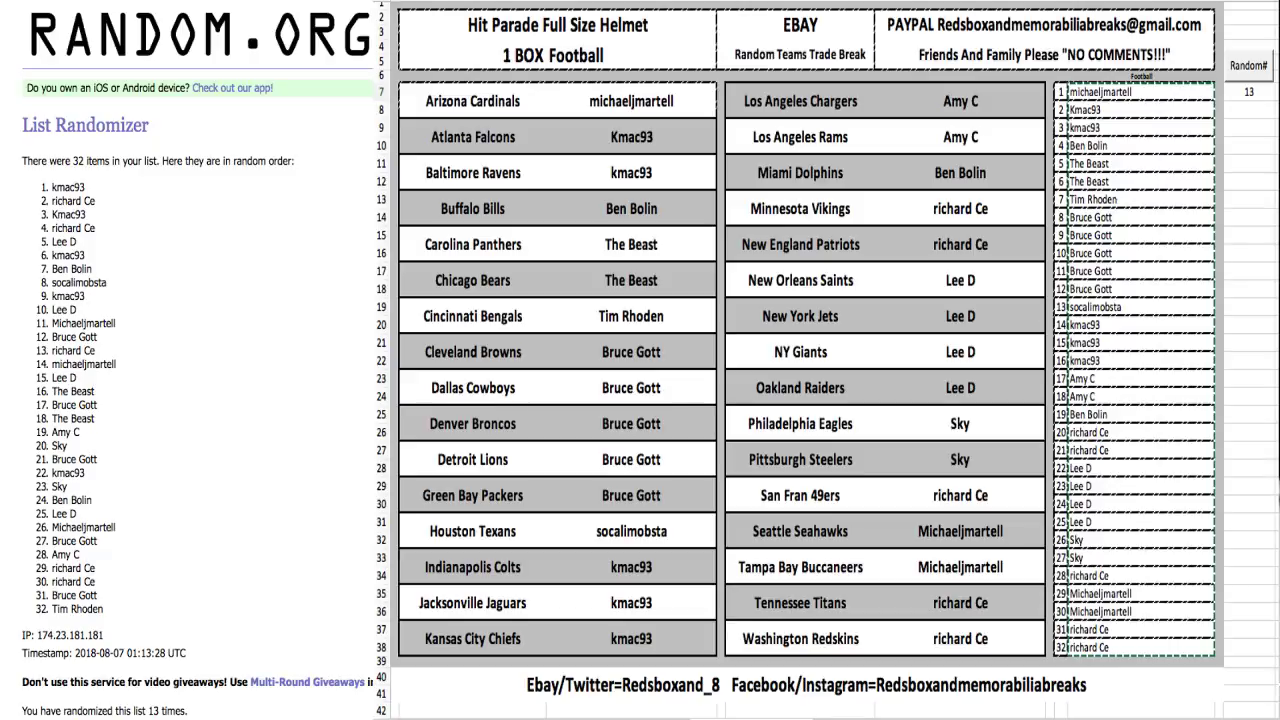
{"action": "double_click", "coordinate": [68, 187]}
{"action": "left_click_drag", "start_coordinate": [68, 187], "coordinate": [103, 609]}
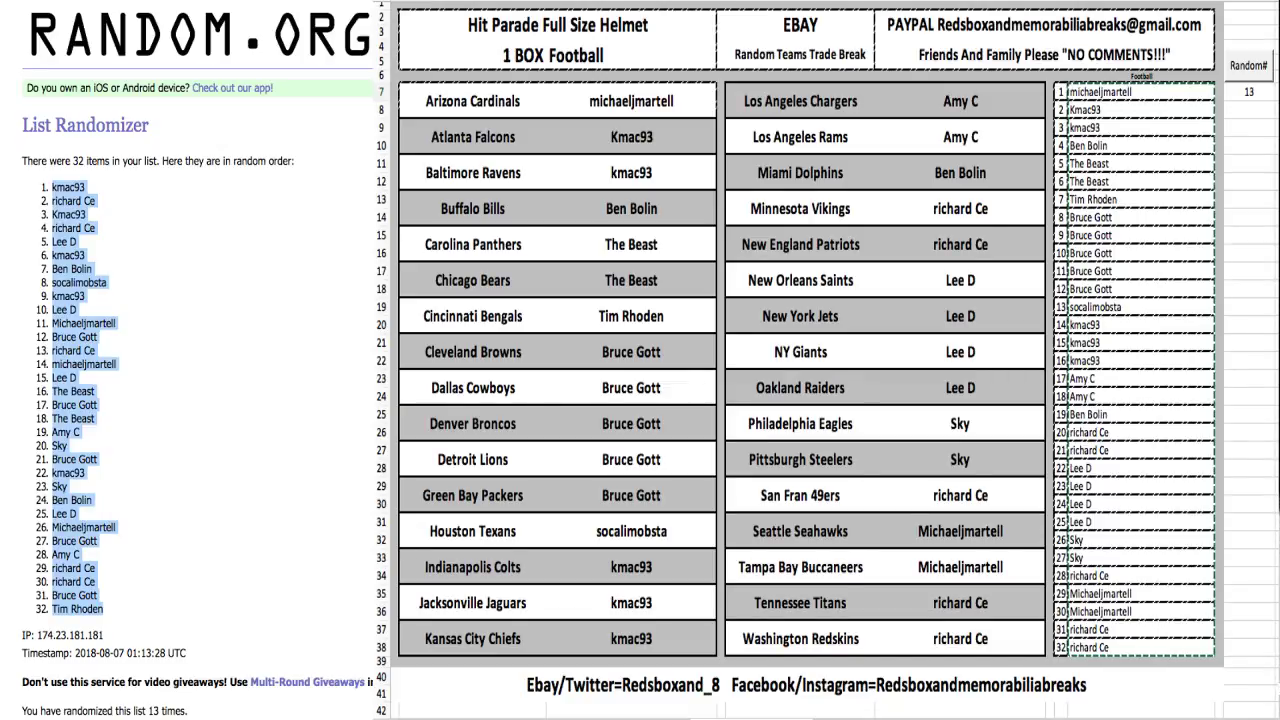
Step: Paste the shuffled names over the 32 entries of the spreadsheet's Football list
{"action": "key", "text": "super+Tab"}
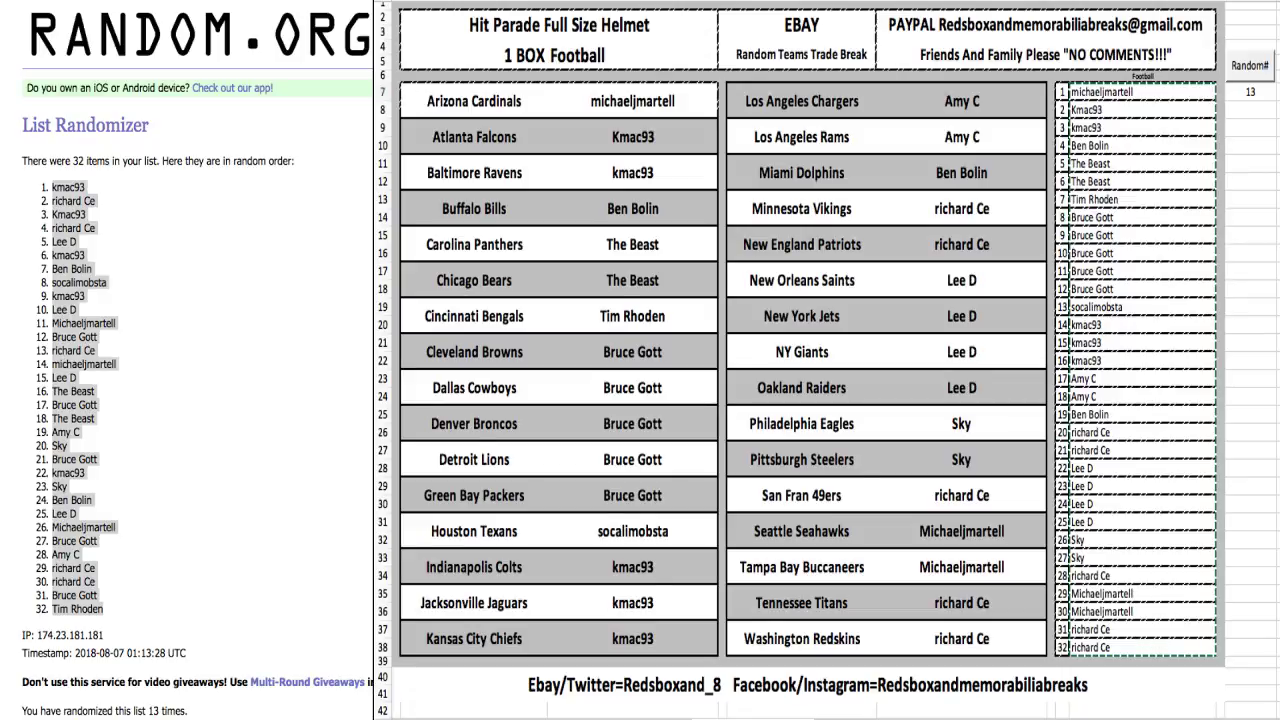
{"action": "left_click", "coordinate": [1250, 91]}
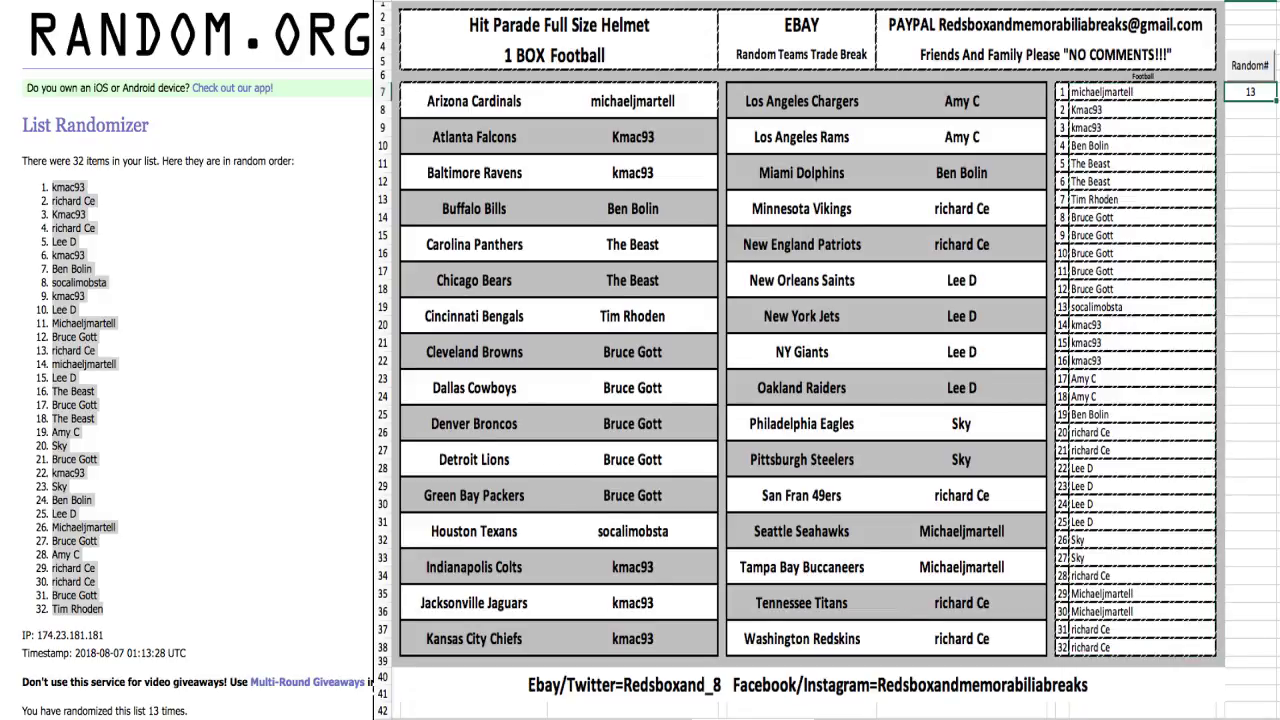
{"action": "left_click_drag", "start_coordinate": [1114, 92], "coordinate": [1114, 647]}
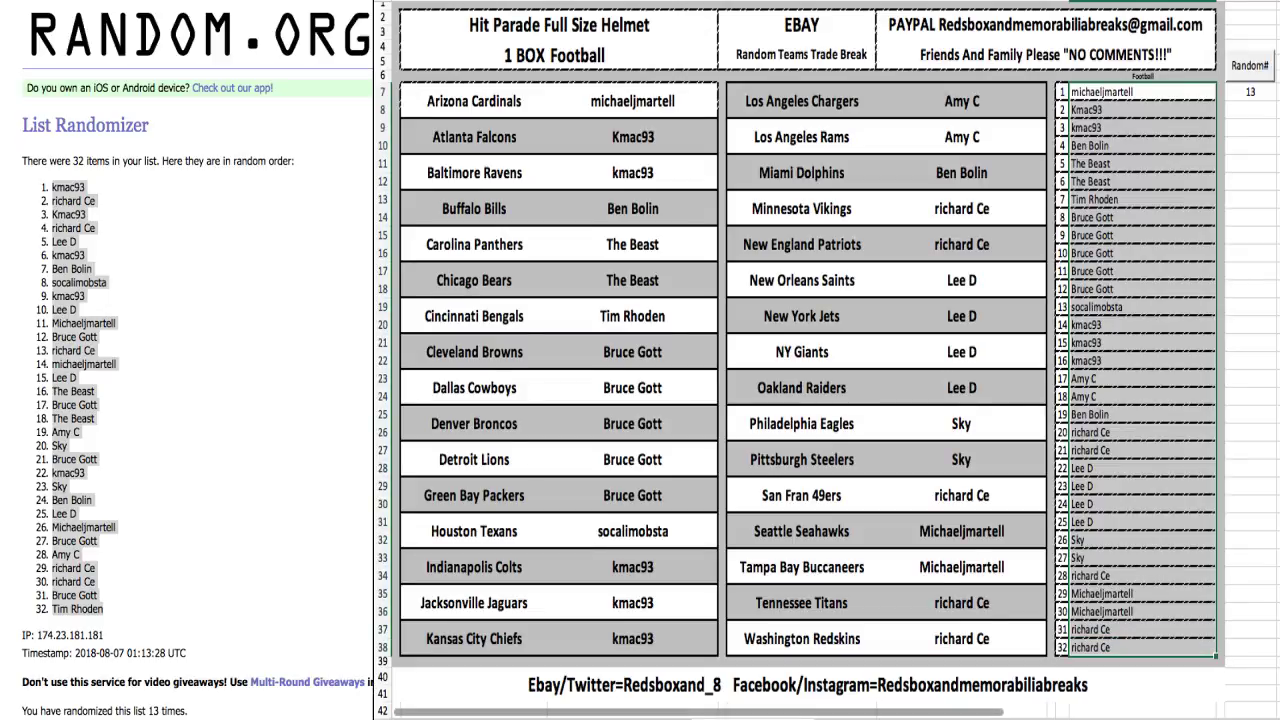
{"action": "key", "text": "super+Tab"}
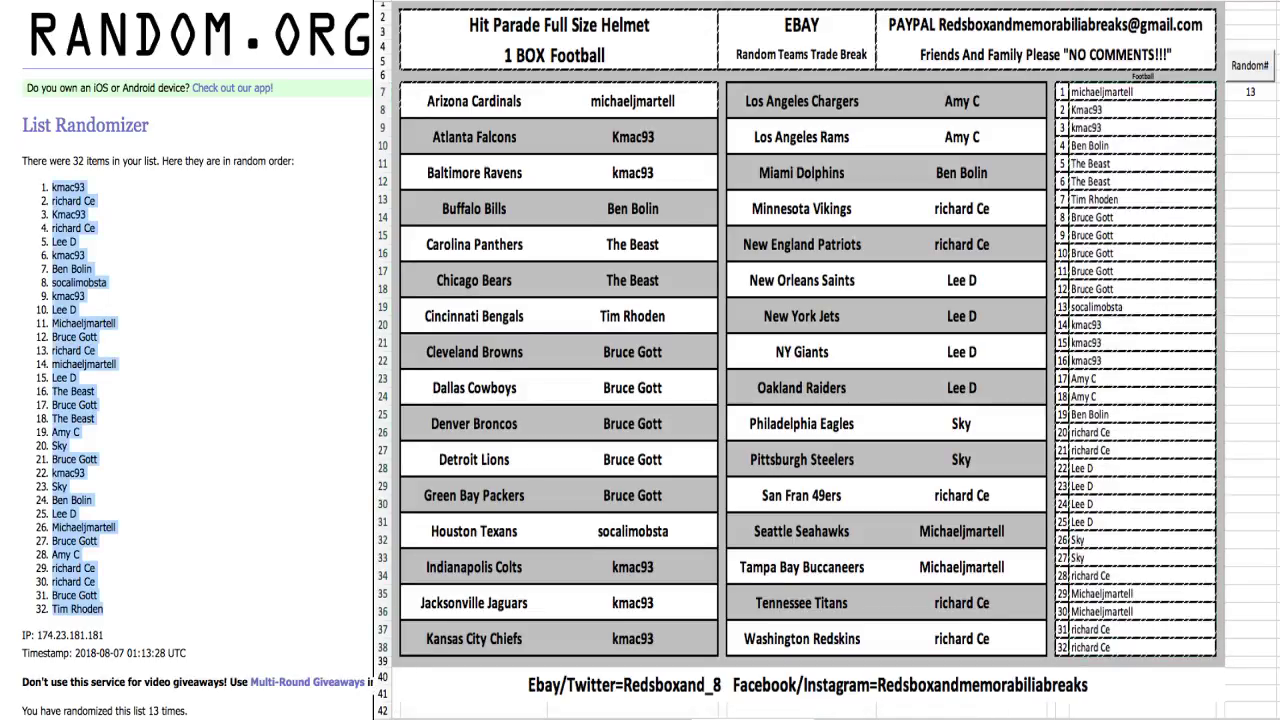
{"action": "key", "text": "super+Tab"}
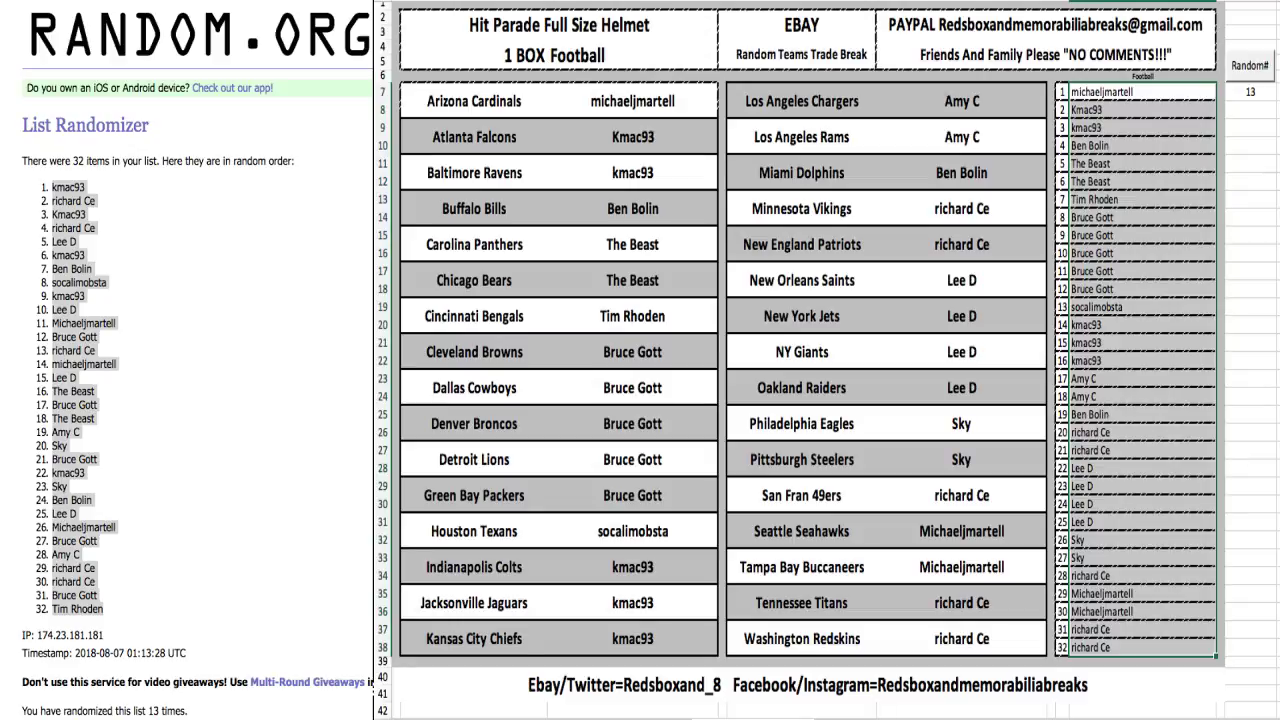
{"action": "key", "text": "super+v"}
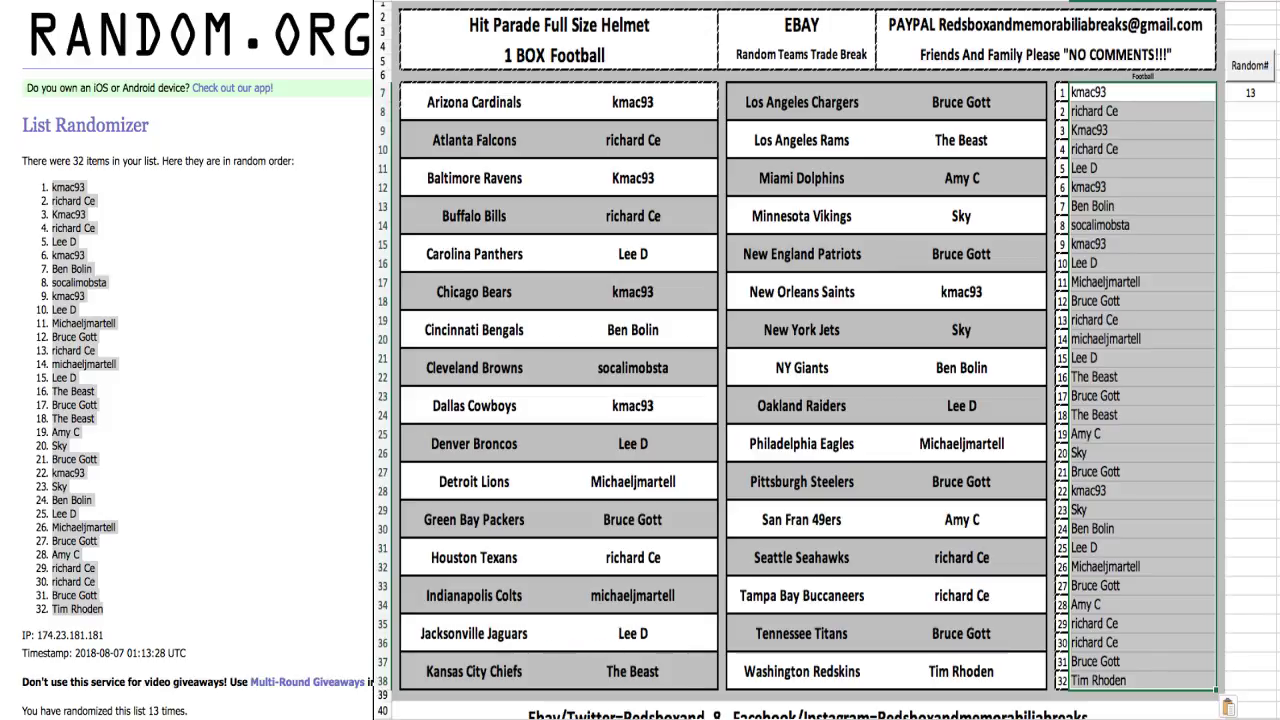
{"action": "left_click", "coordinate": [1250, 528]}
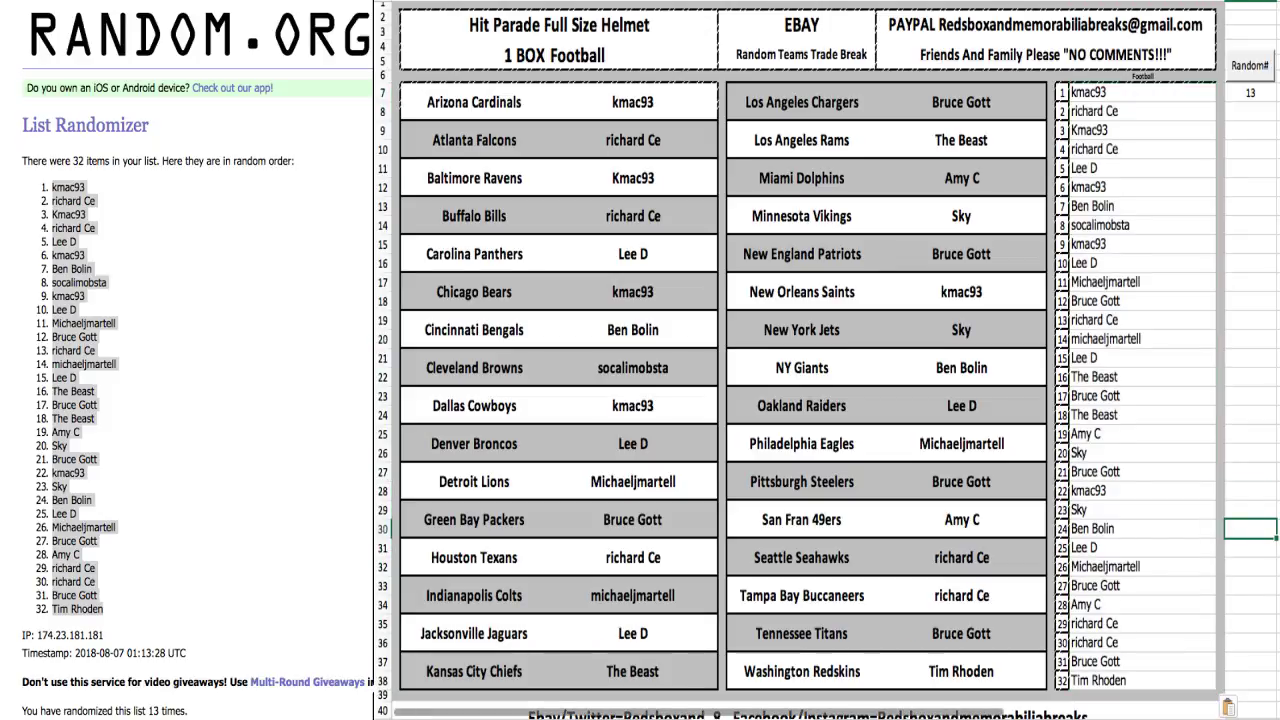
{"action": "key", "text": "super+Tab"}
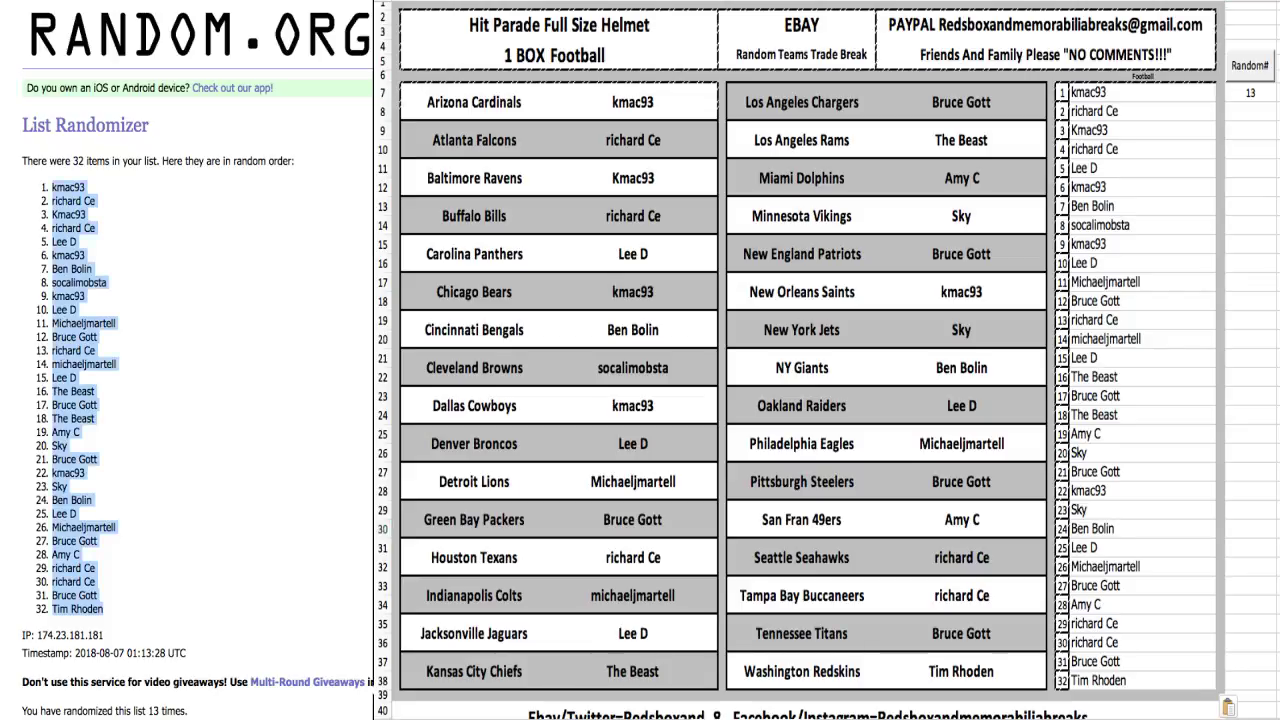
{"action": "left_click", "coordinate": [200, 400]}
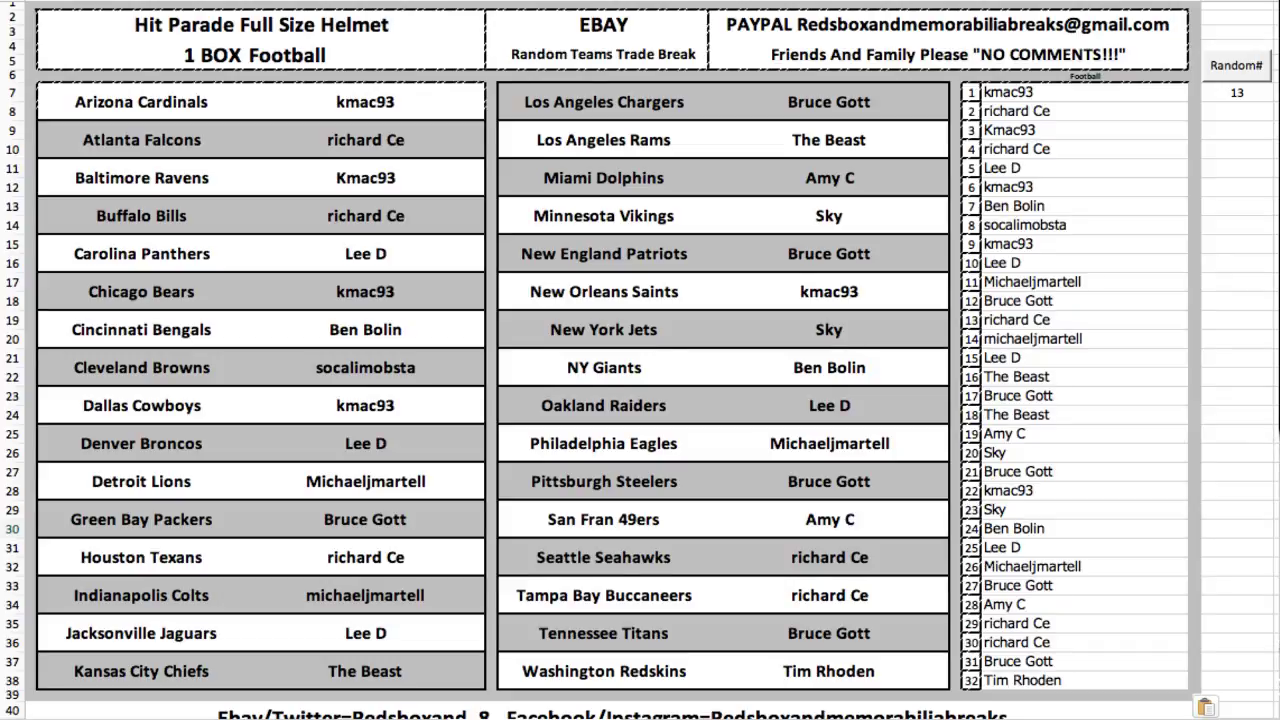
{"action": "left_click", "coordinate": [1236, 529]}
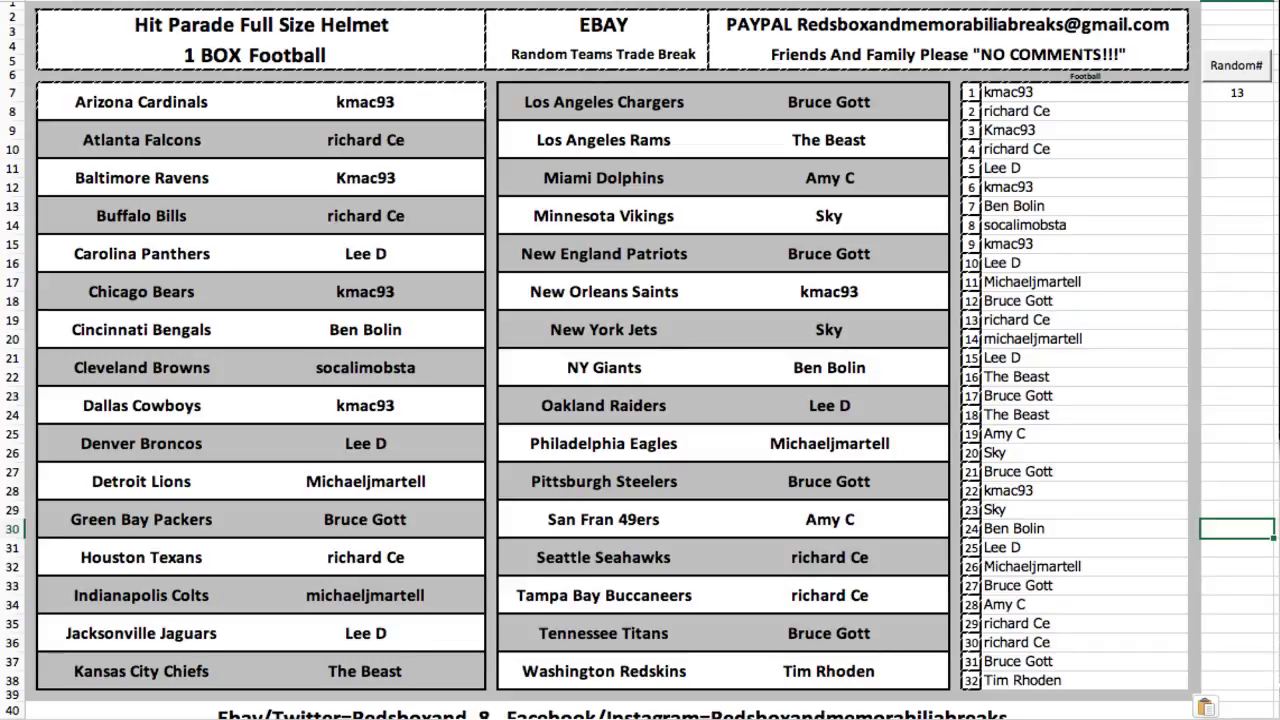
{"action": "left_click_drag", "start_coordinate": [1084, 642], "coordinate": [1084, 661]}
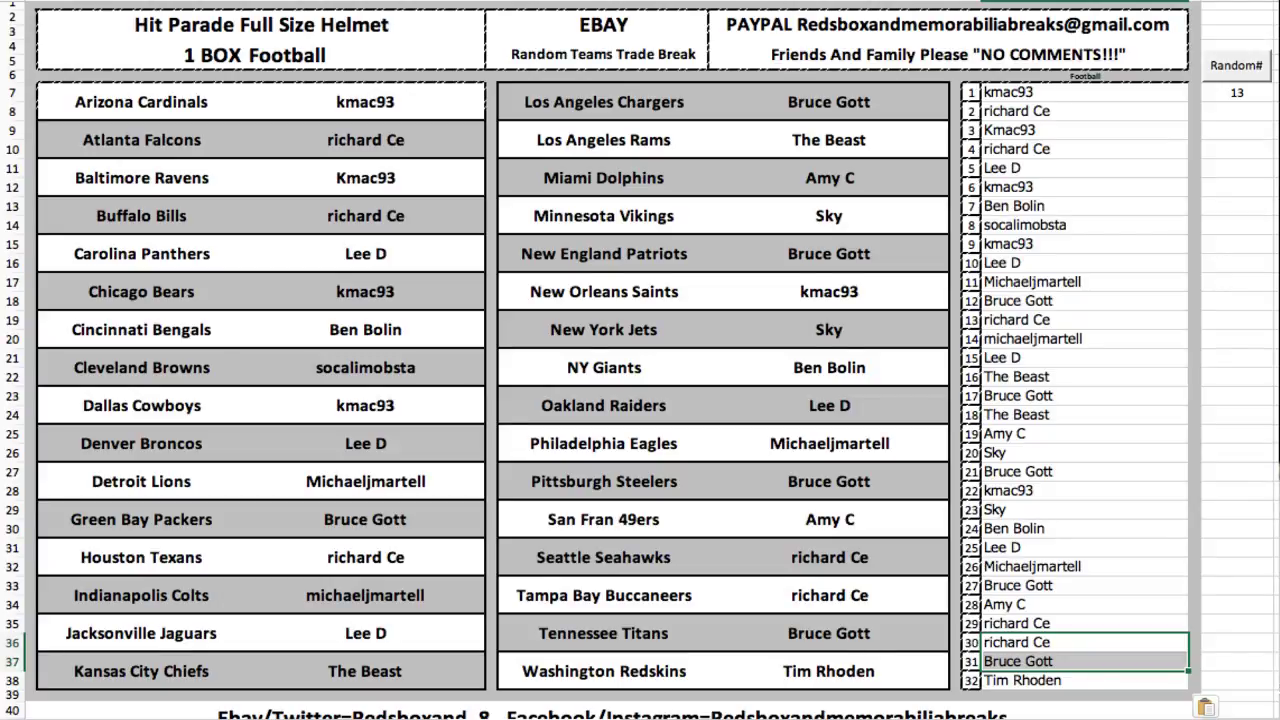
Step: Swap the participants assigned to the Arizona Cardinals and the New York Jets by overwriting both name cells
{"action": "left_click", "coordinate": [364, 101]}
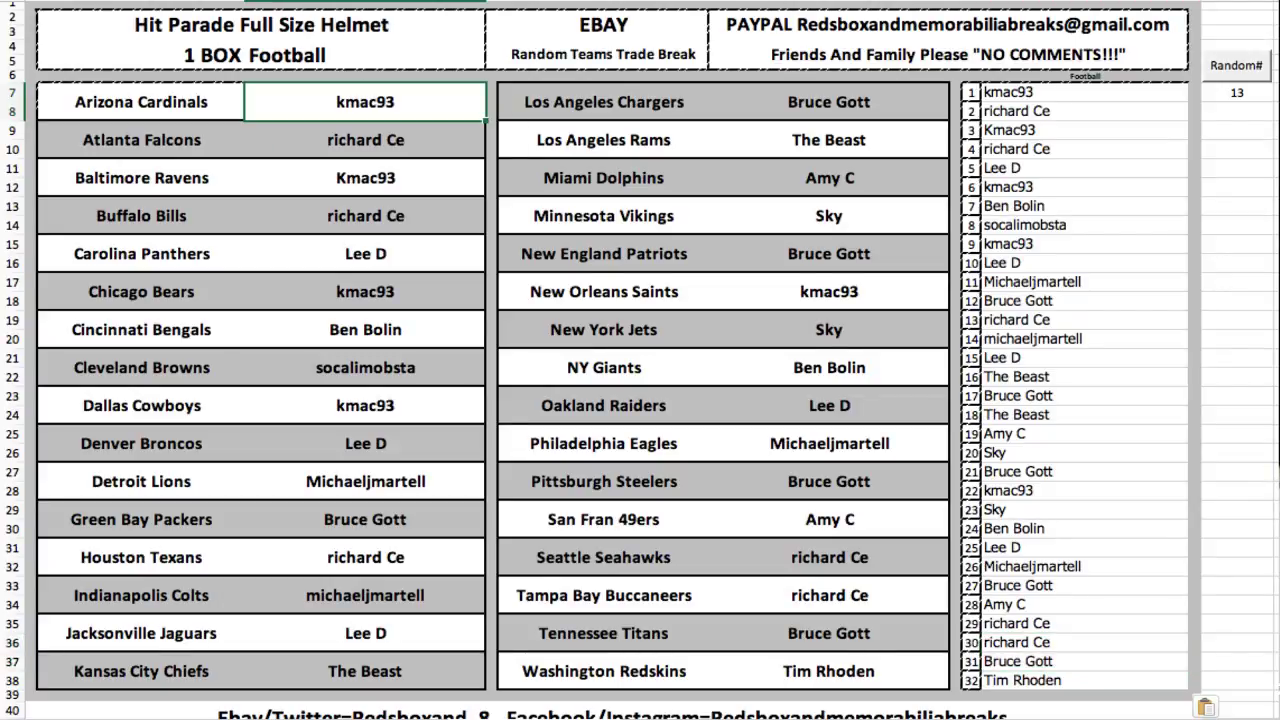
{"action": "key", "text": "F2"}
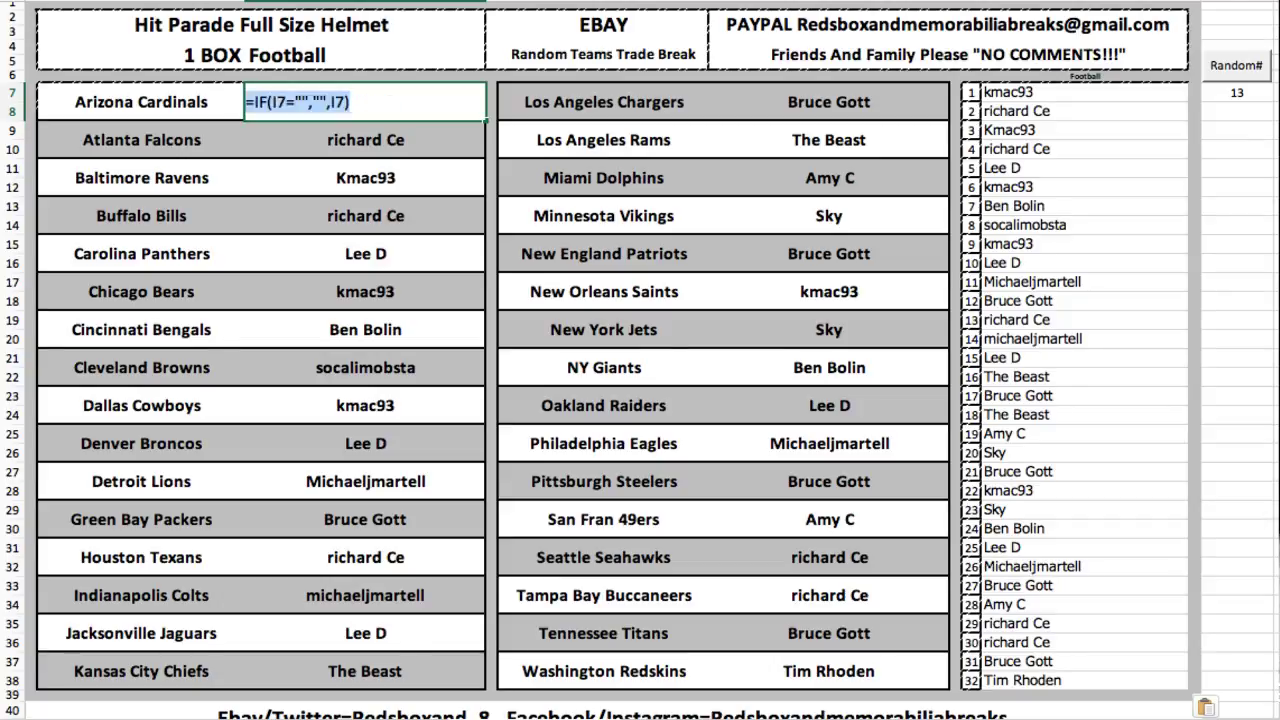
{"action": "type", "text": "SKY"}
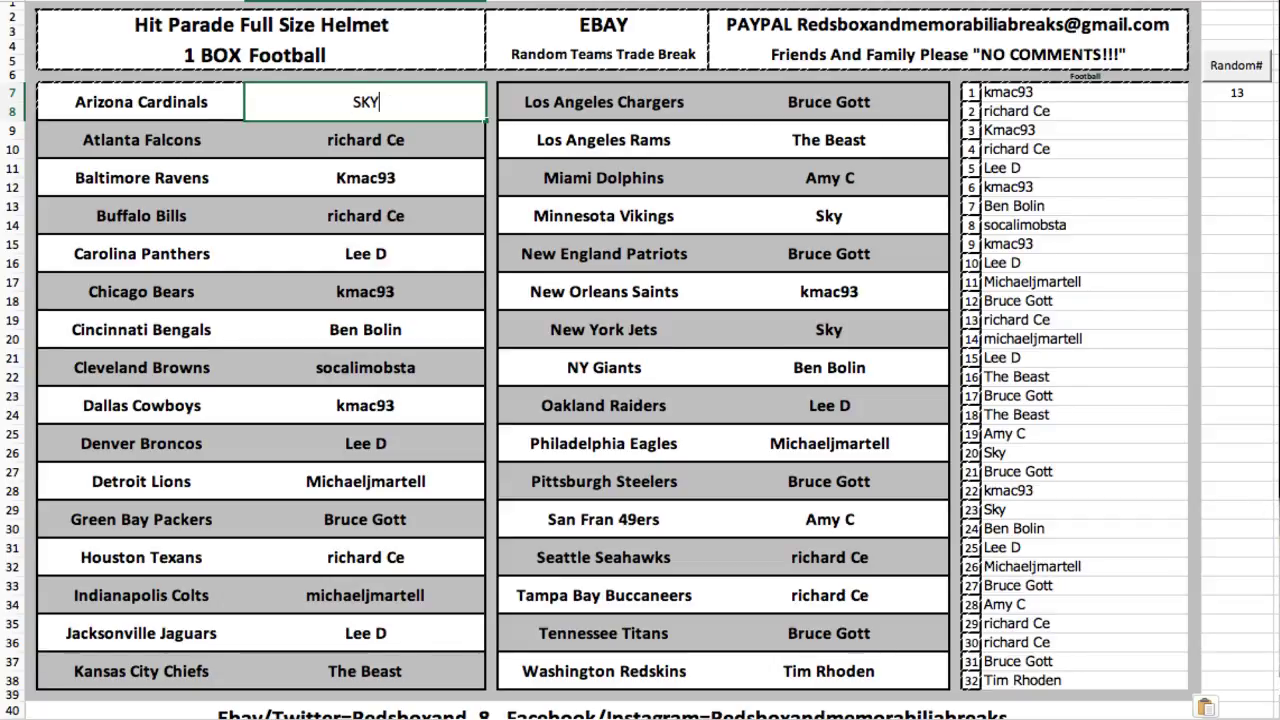
{"action": "left_click", "coordinate": [828, 329]}
{"action": "type", "text": "K"}
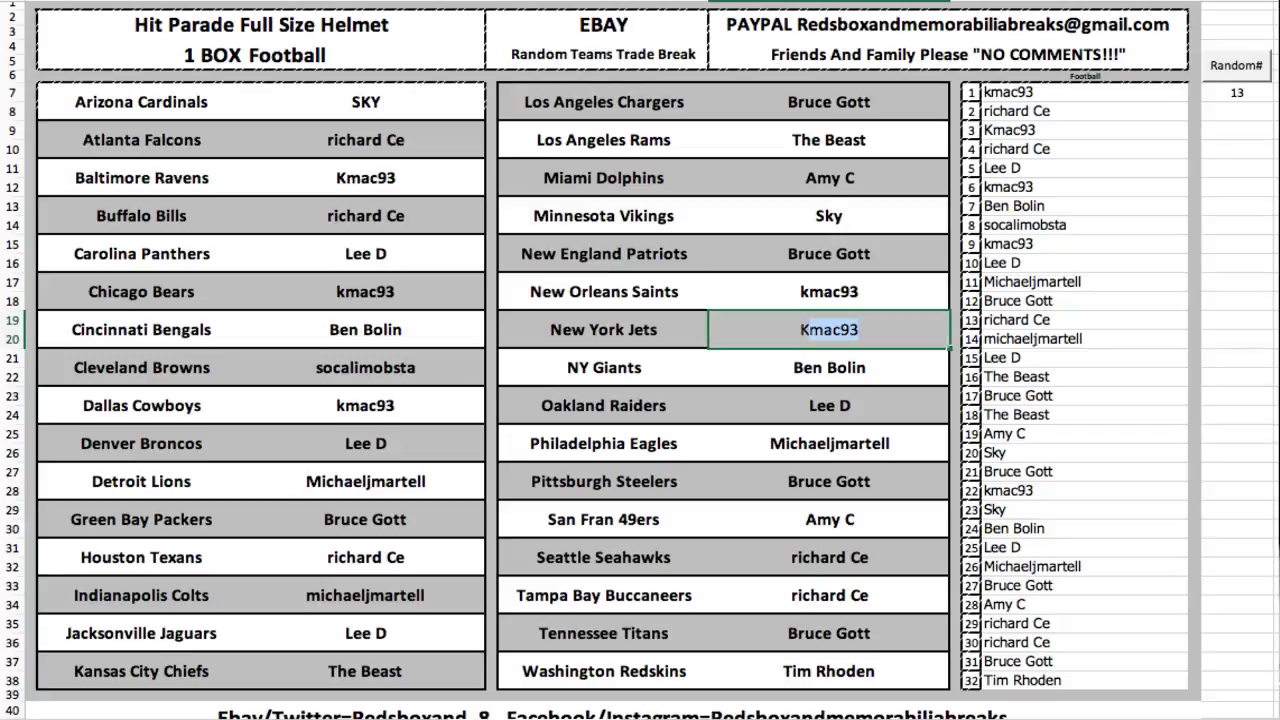
{"action": "key", "text": "BackSpace"}
{"action": "key", "text": "BackSpace"}
{"action": "type", "text": "k"}
{"action": "key", "text": "Return"}
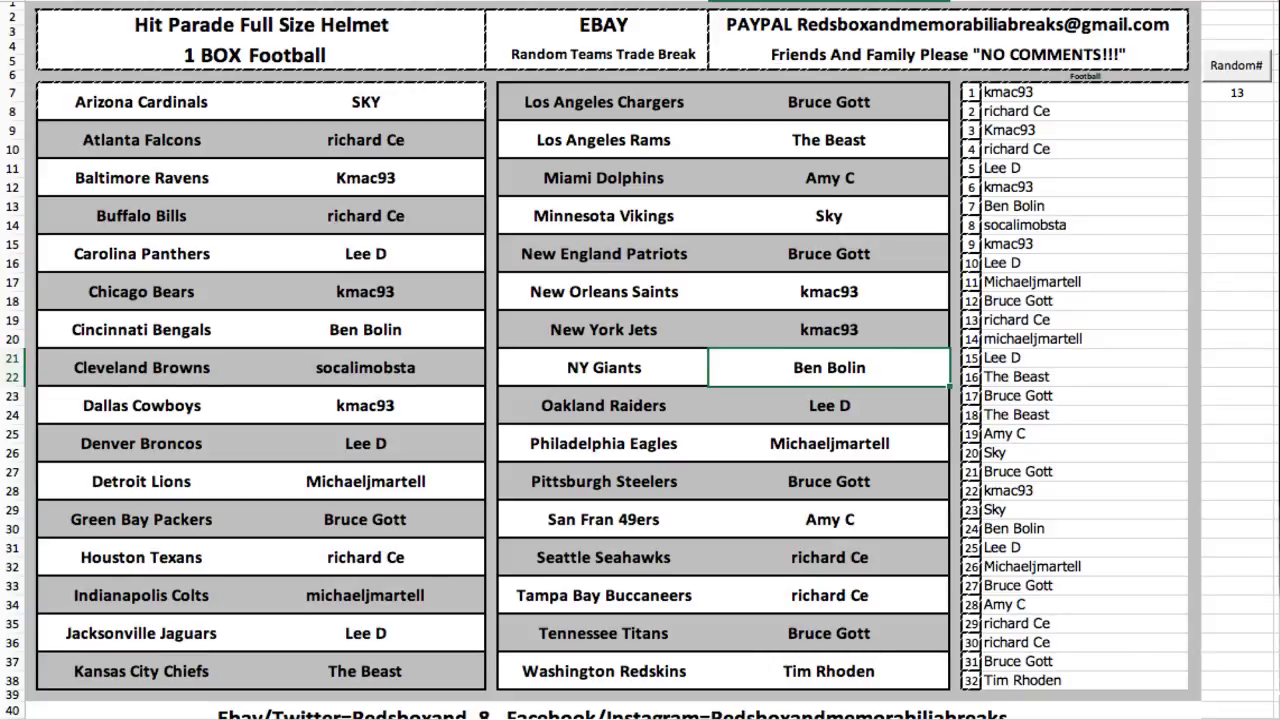
Step: Highlight the participant cells of the Green Bay Packers and the Los Angeles Chargers in yellow
{"action": "left_click", "coordinate": [364, 519]}
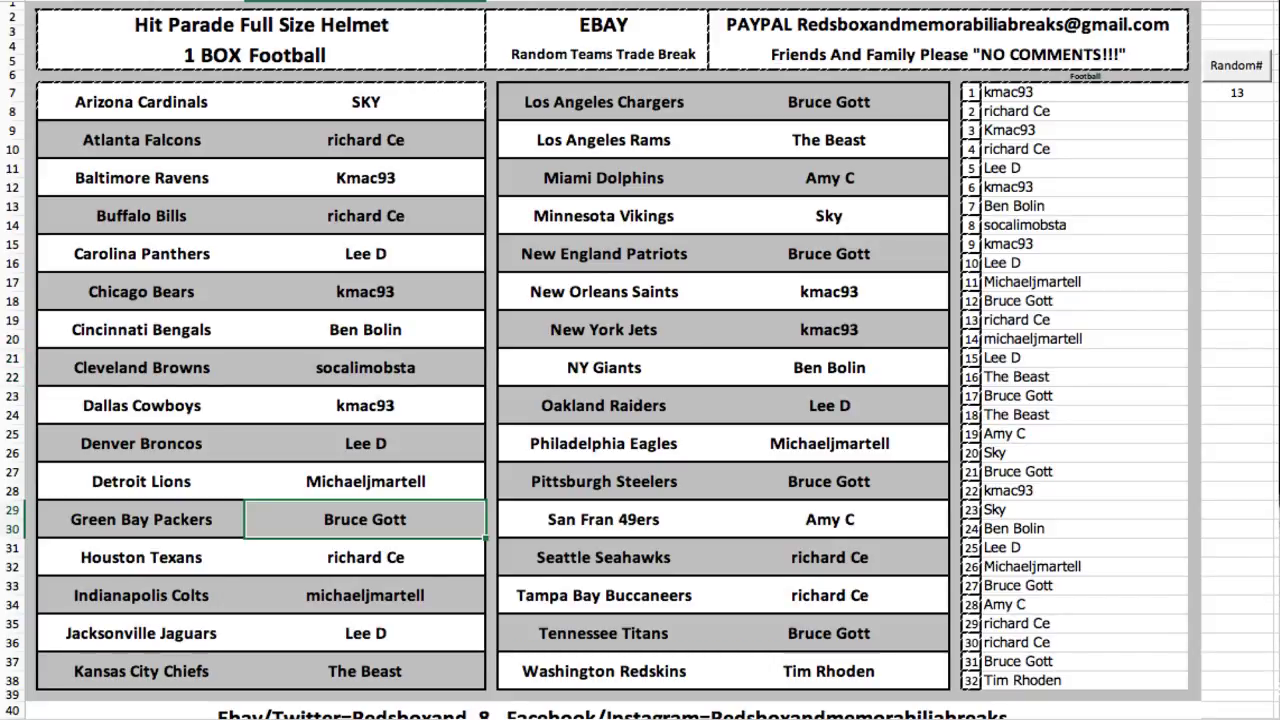
{"action": "key", "text": "super+y"}
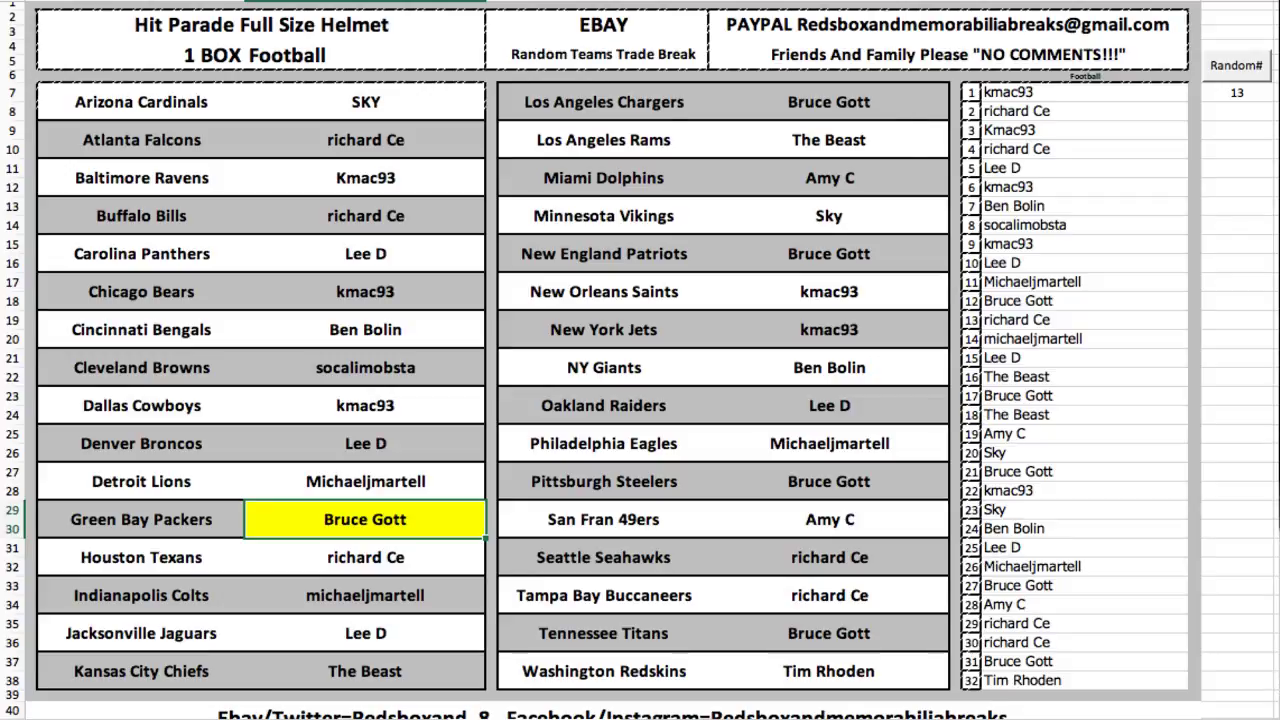
{"action": "left_click", "coordinate": [828, 101]}
{"action": "key", "text": "super+y"}
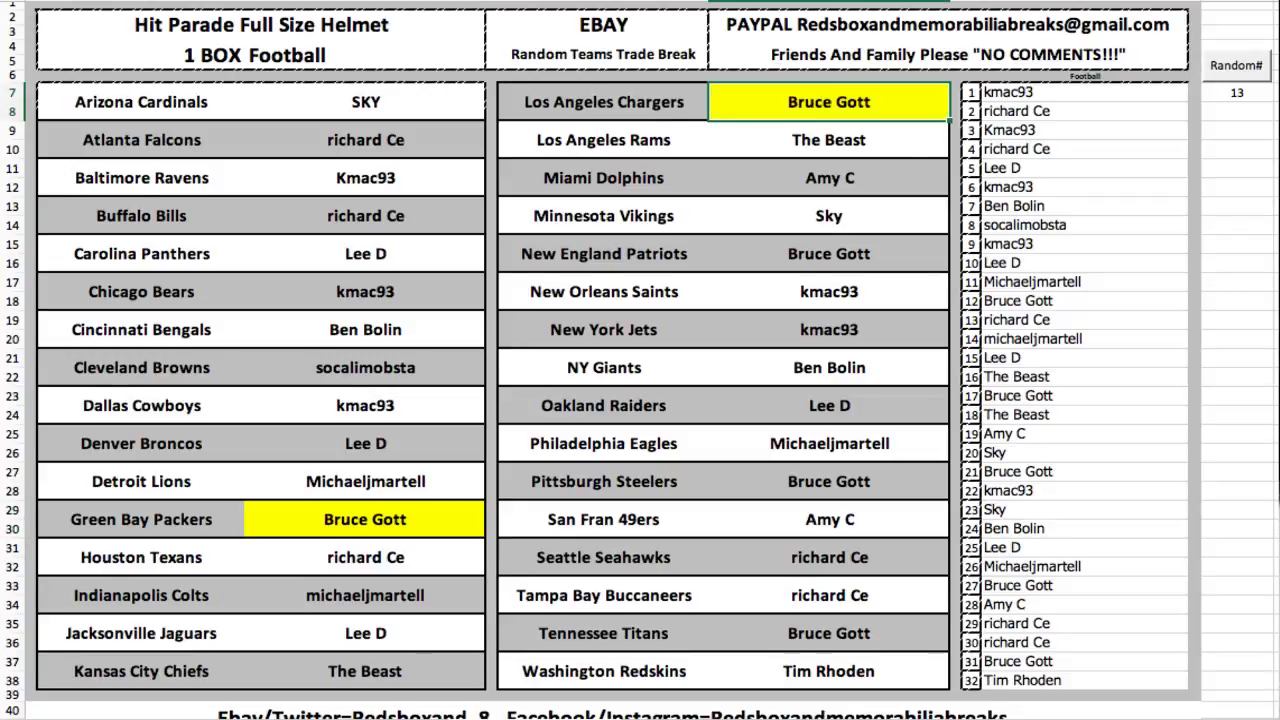
Step: Highlight the participant cells of the New England Patriots, Pittsburgh Steelers and Tennessee Titans in yellow
{"action": "left_click", "coordinate": [828, 253]}
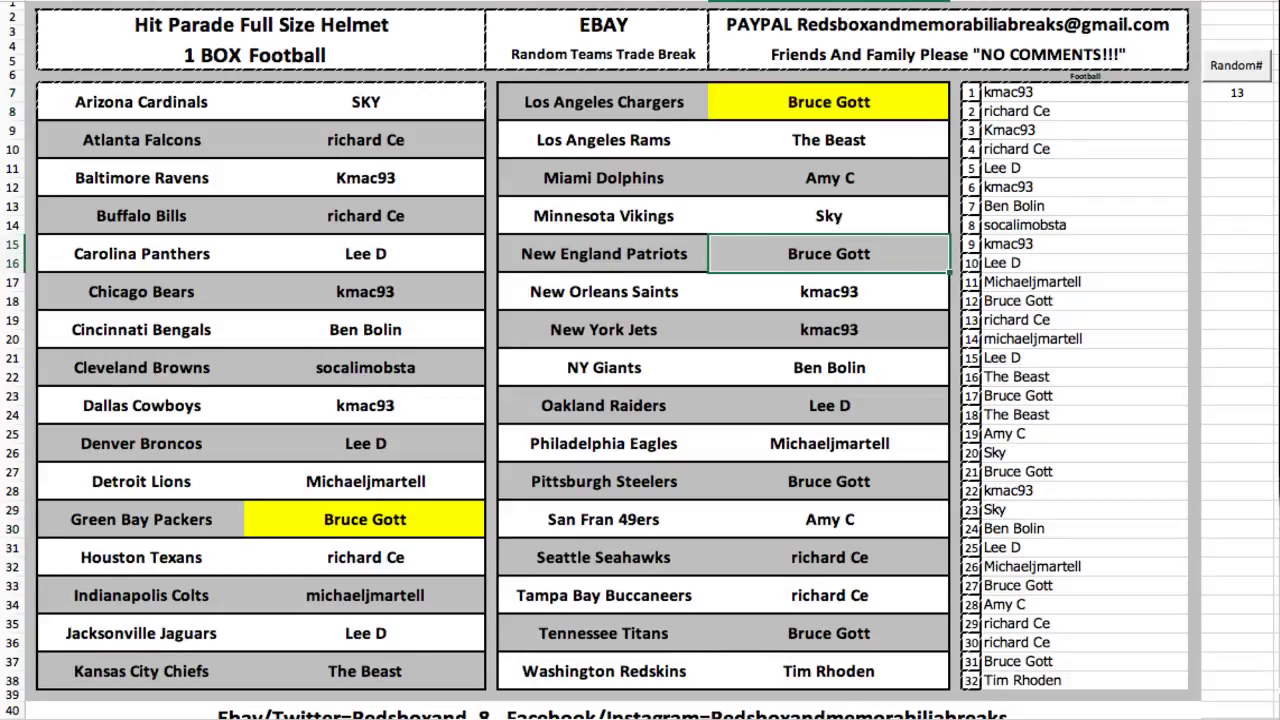
{"action": "key", "text": "ctrl+y"}
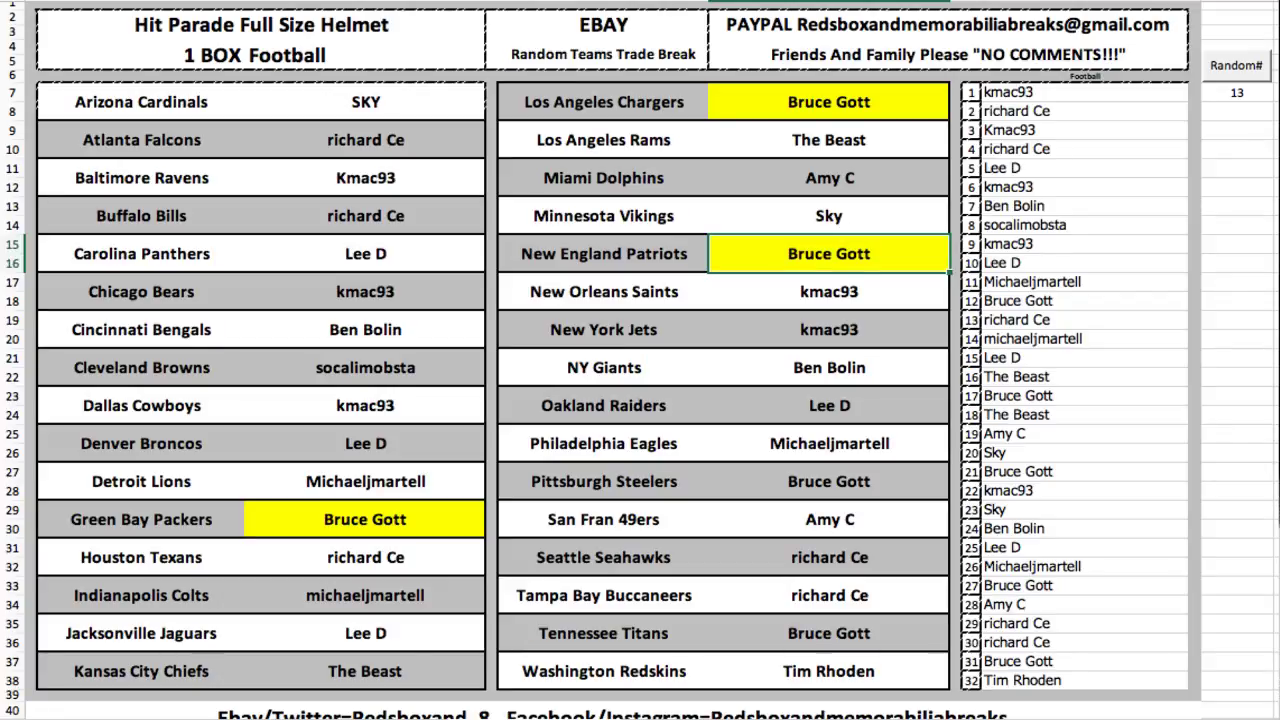
{"action": "left_click", "coordinate": [828, 481]}
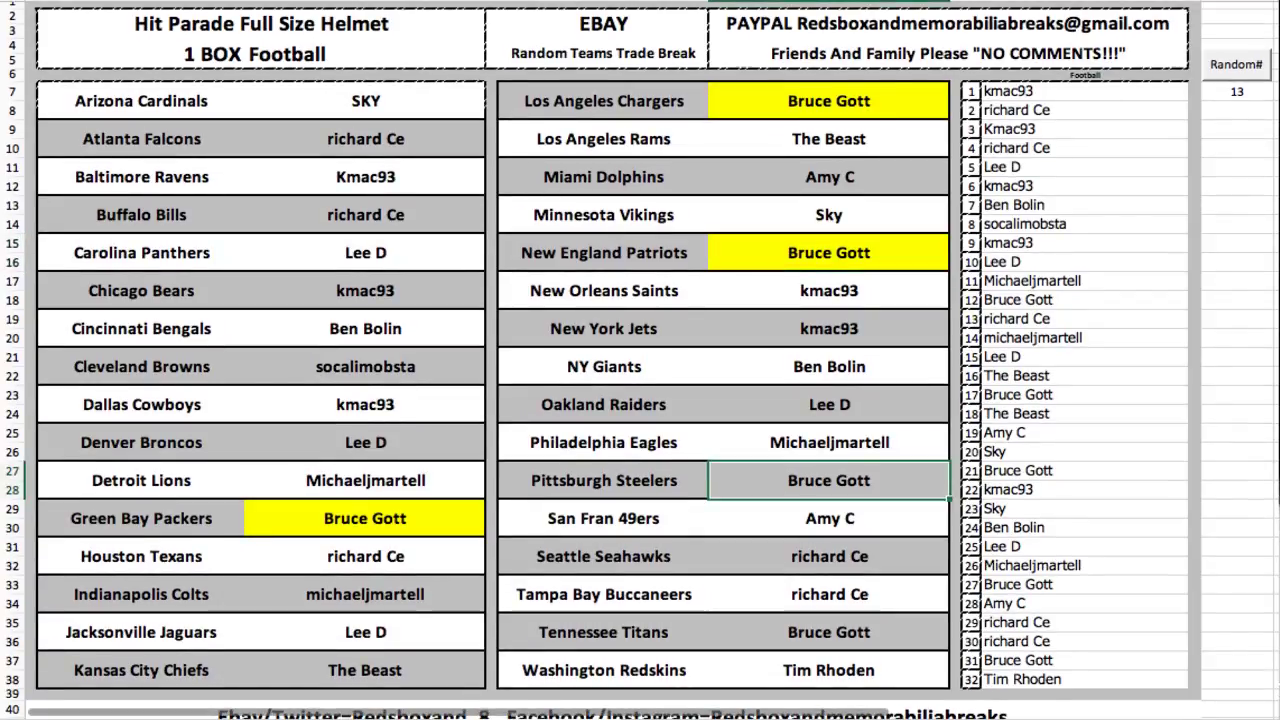
{"action": "key", "text": "ctrl+y"}
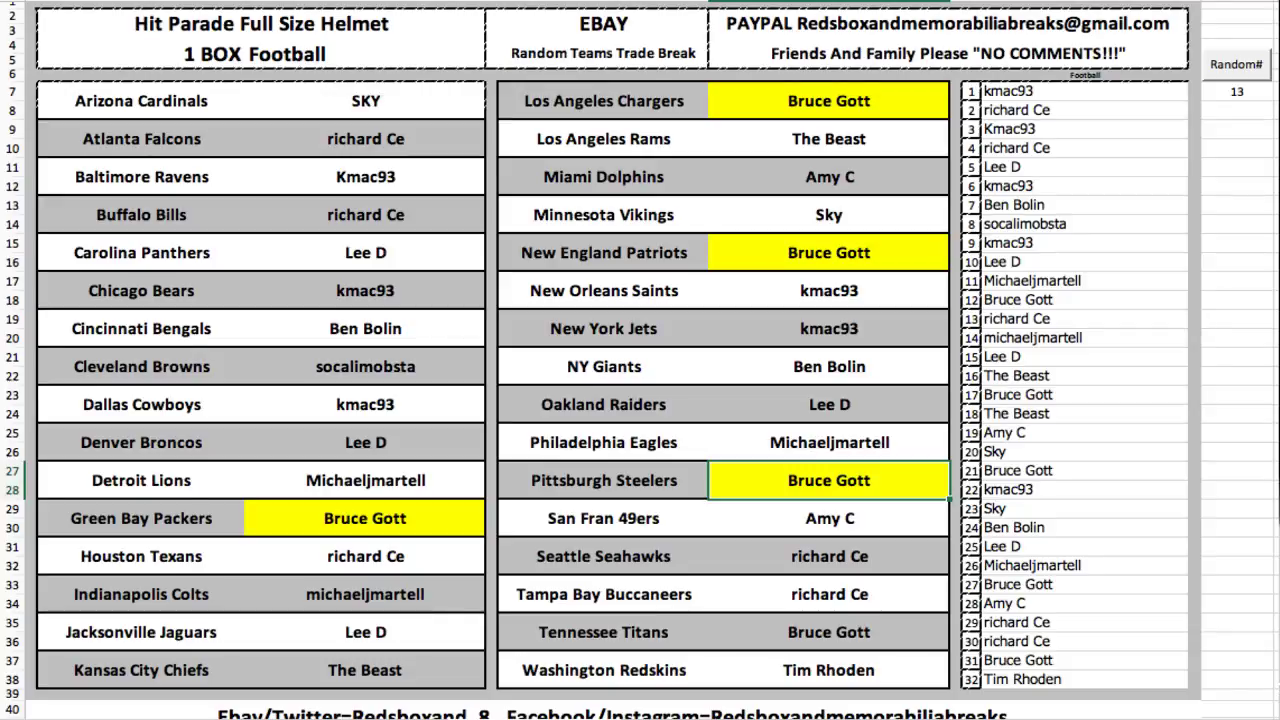
{"action": "left_click", "coordinate": [828, 632]}
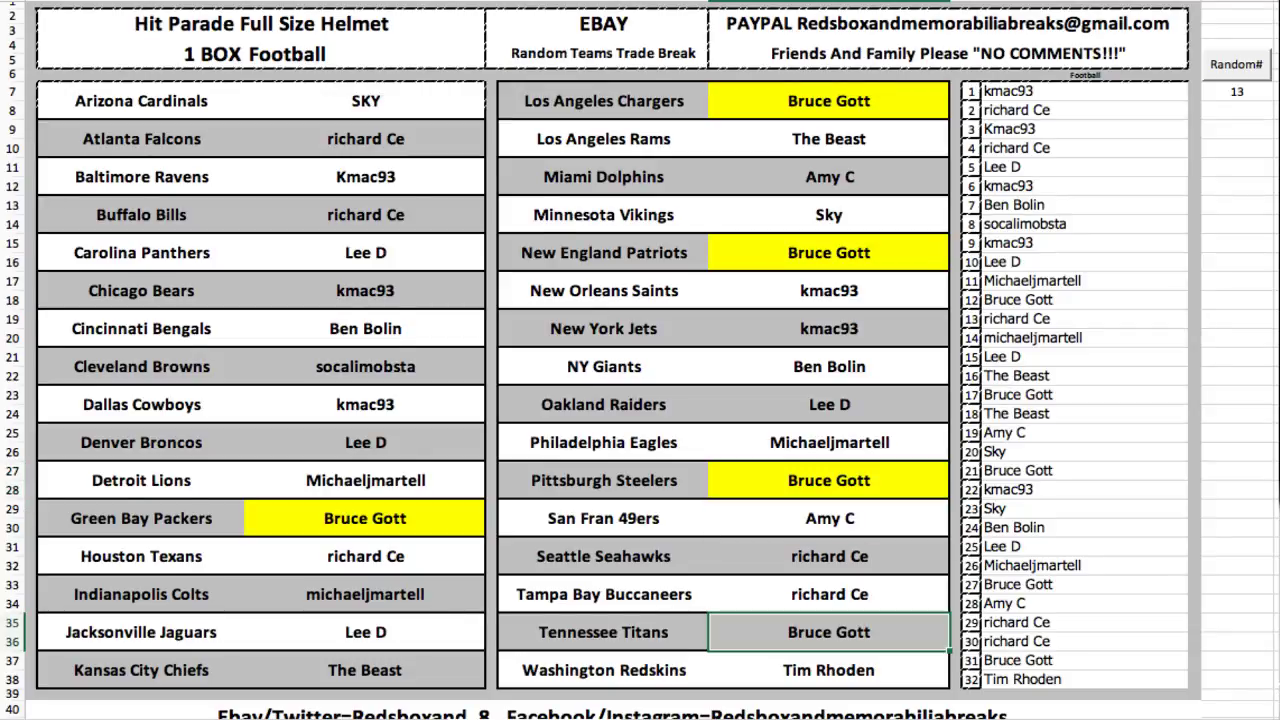
{"action": "key", "text": "ctrl+y"}
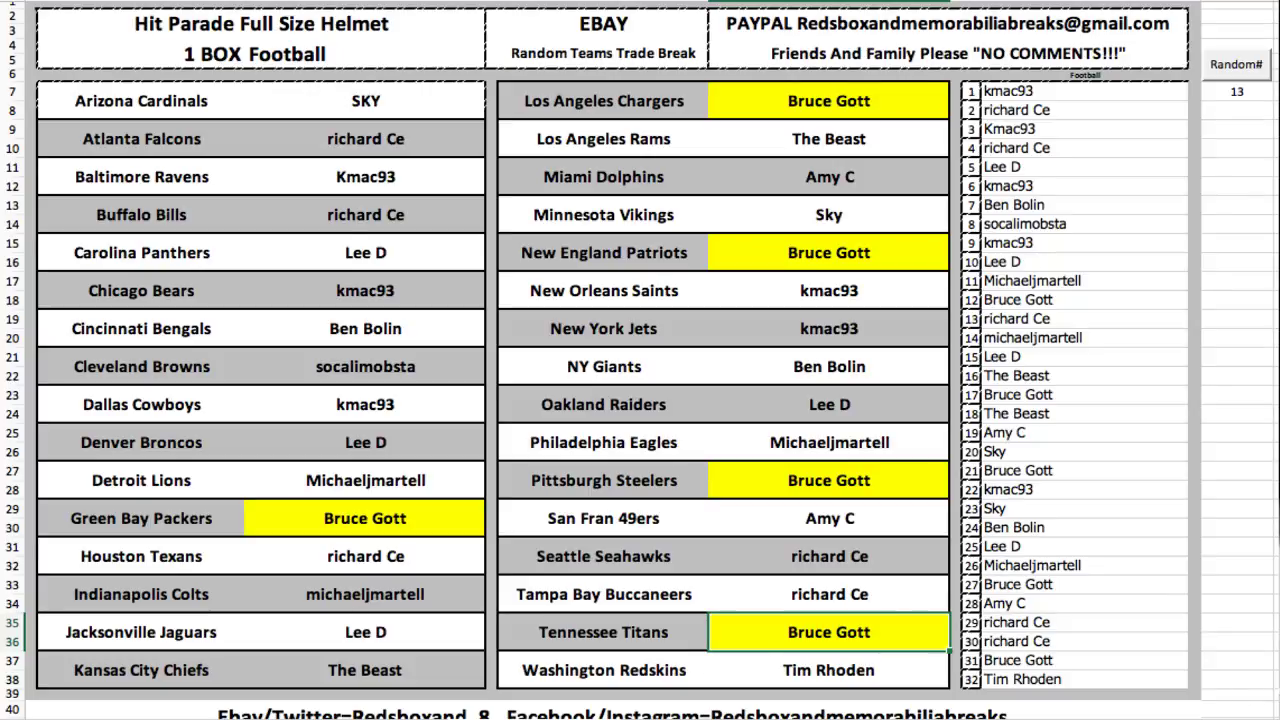
Step: Swap the participants assigned to the New Orleans Saints and the Jacksonville Jaguars by overwriting both name cells
{"action": "left_click", "coordinate": [829, 290]}
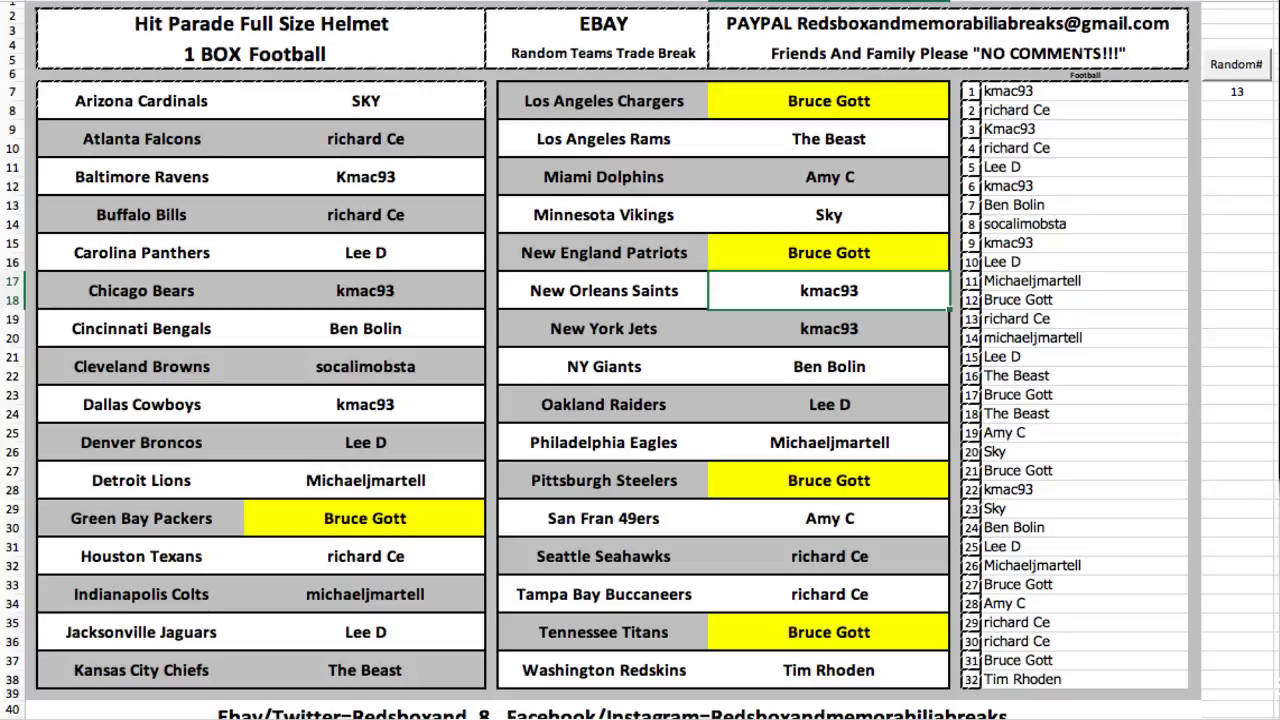
{"action": "type", "text": "Lee D"}
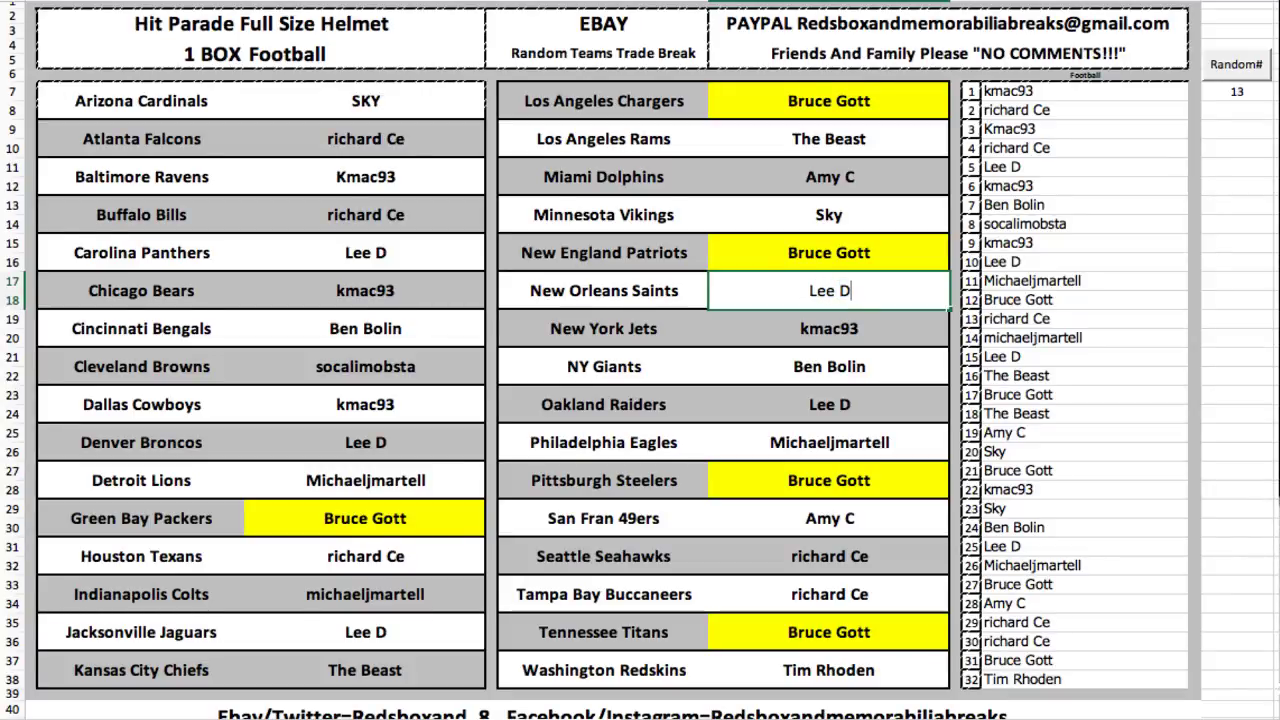
{"action": "left_click", "coordinate": [364, 632]}
{"action": "type", "text": "k"}
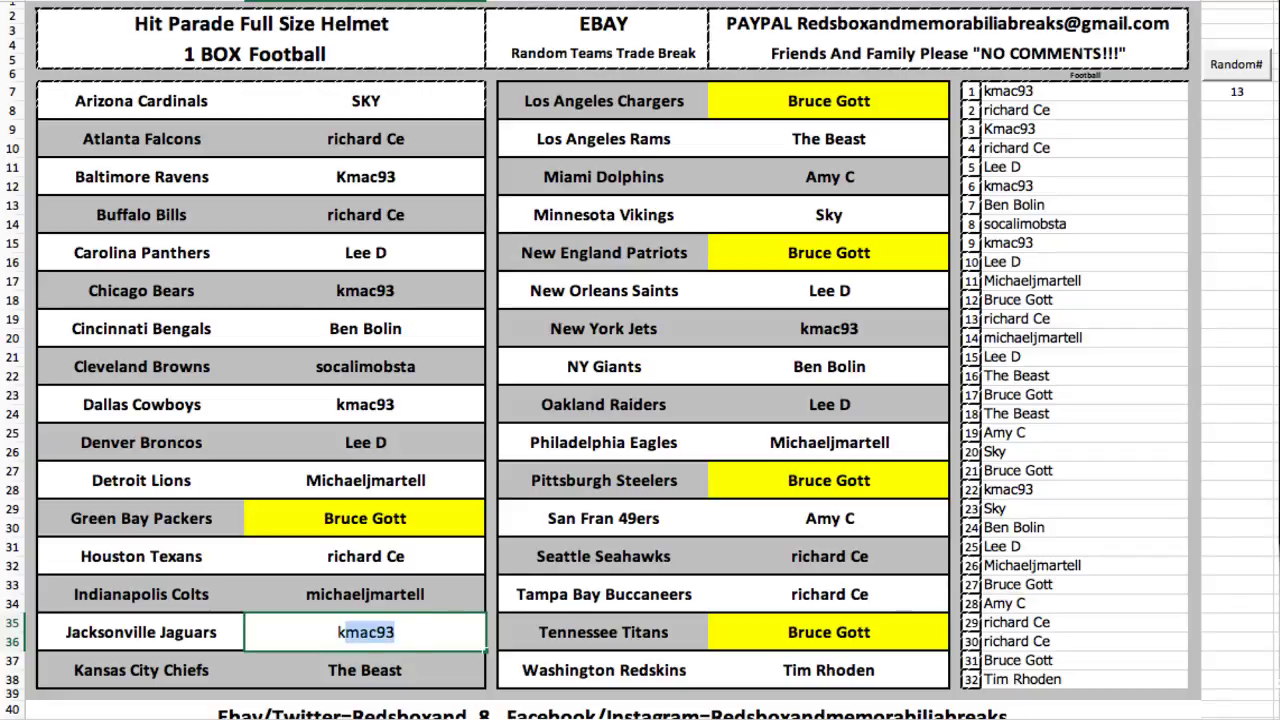
{"action": "type", "text": "mac"}
{"action": "key", "text": "Return"}
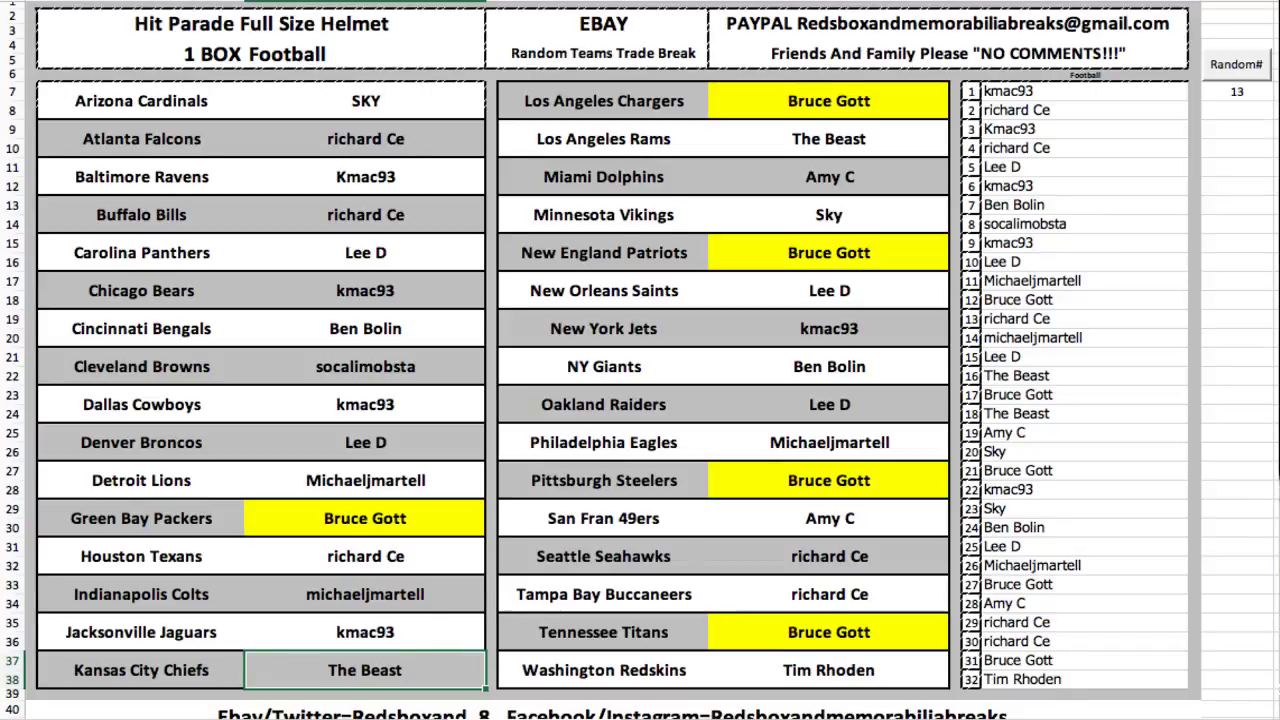
Step: Highlight the participant cells of the Atlanta Falcons, Houston Texans, Seattle Seahawks, Tampa Bay Buccaneers and Buffalo Bills in yellow
{"action": "left_click", "coordinate": [365, 139]}
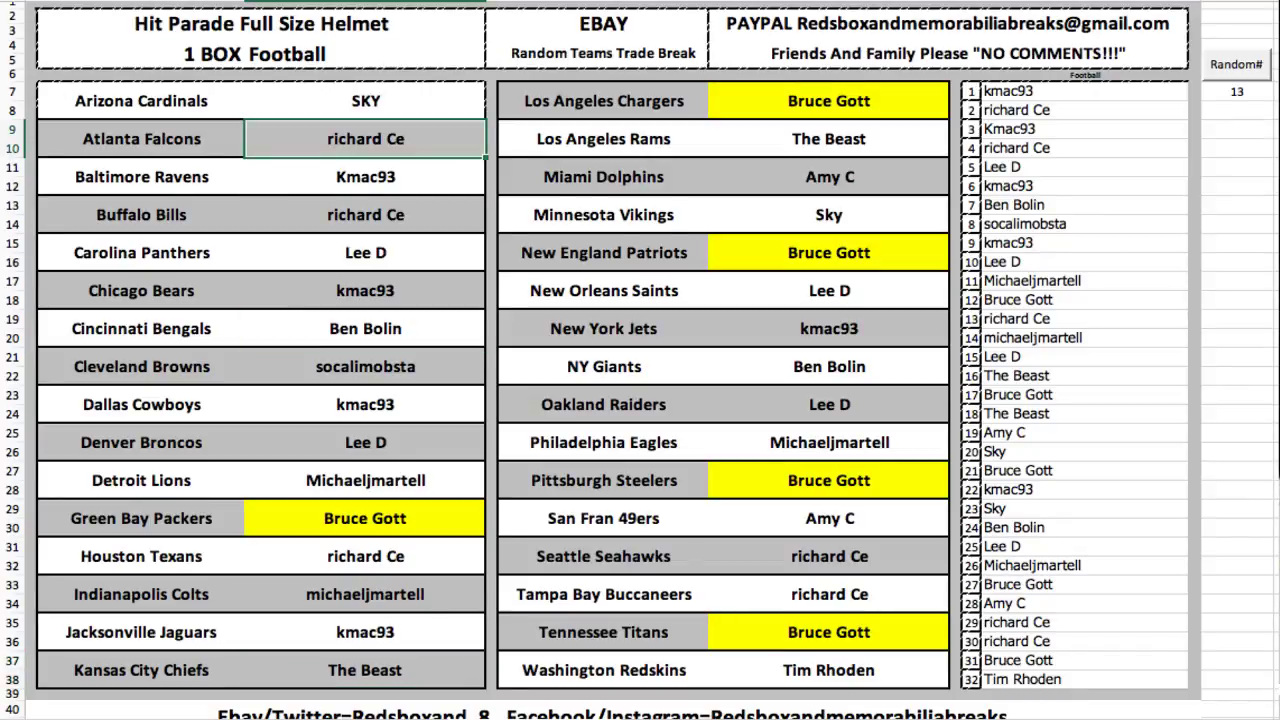
{"action": "key", "text": "super+y"}
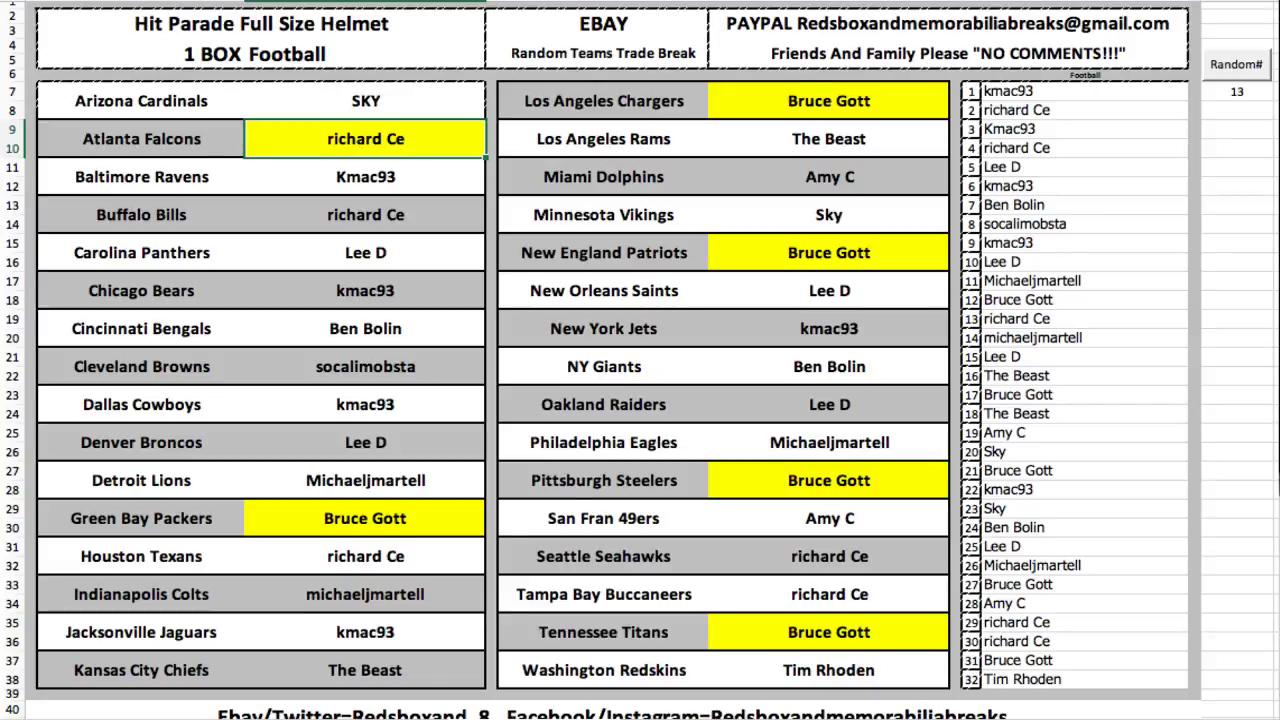
{"action": "left_click", "coordinate": [365, 556]}
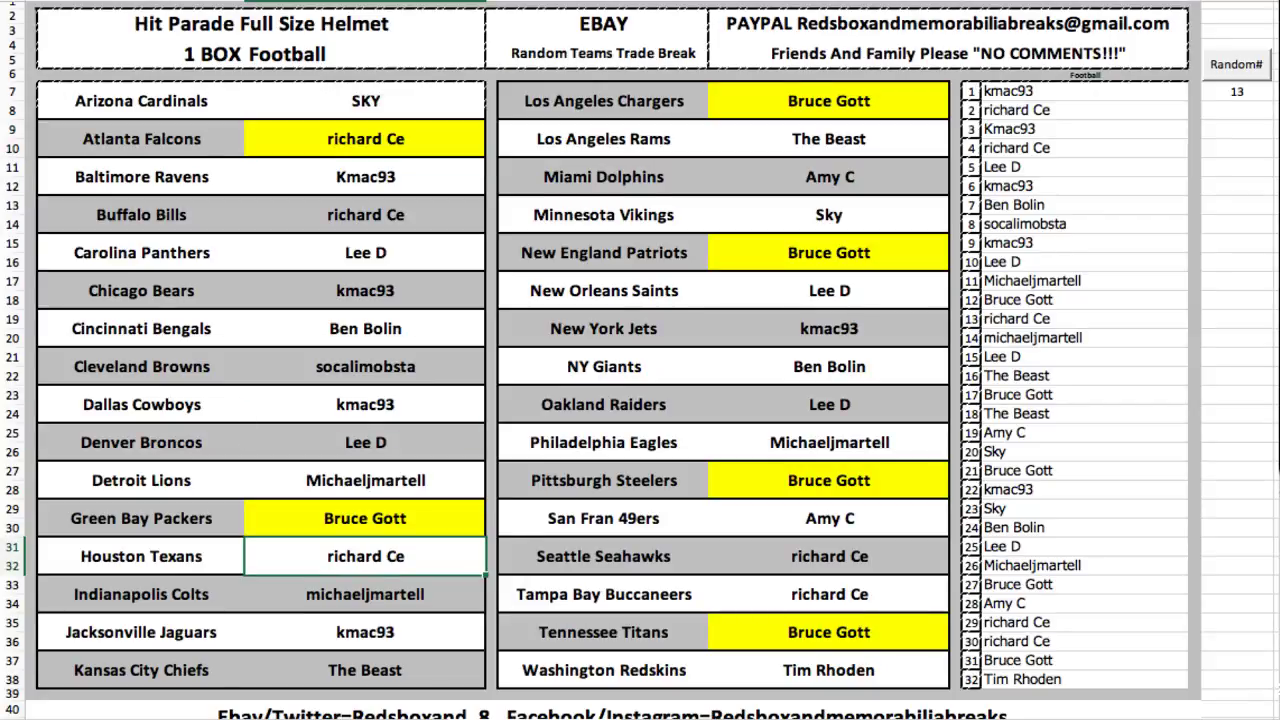
{"action": "key", "text": "super+y"}
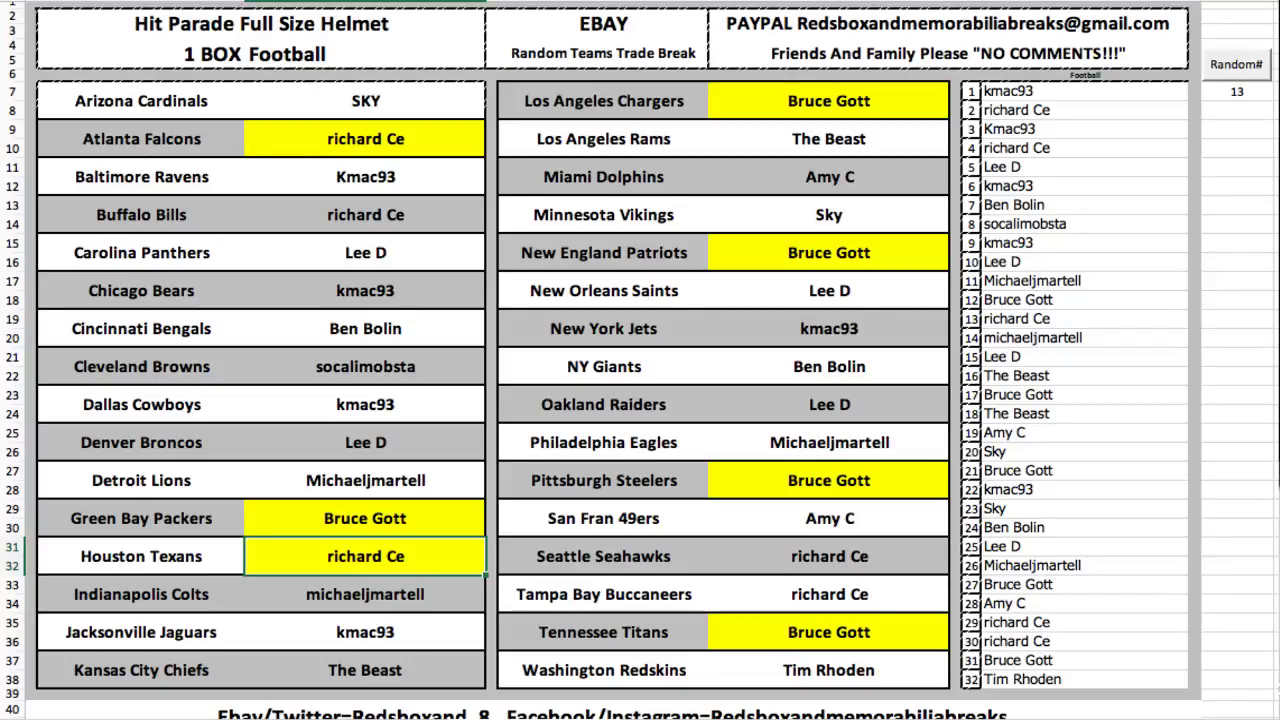
{"action": "left_click", "coordinate": [829, 556]}
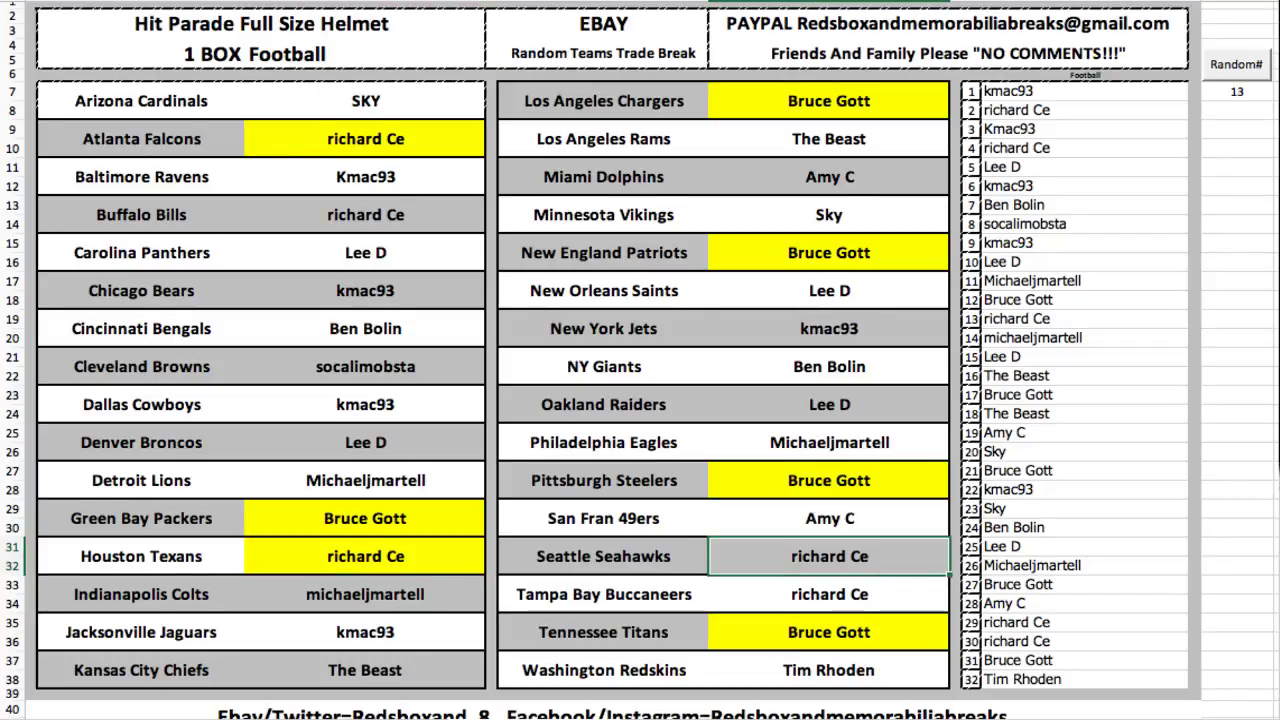
{"action": "key", "text": "super+y"}
{"action": "left_click", "coordinate": [829, 594]}
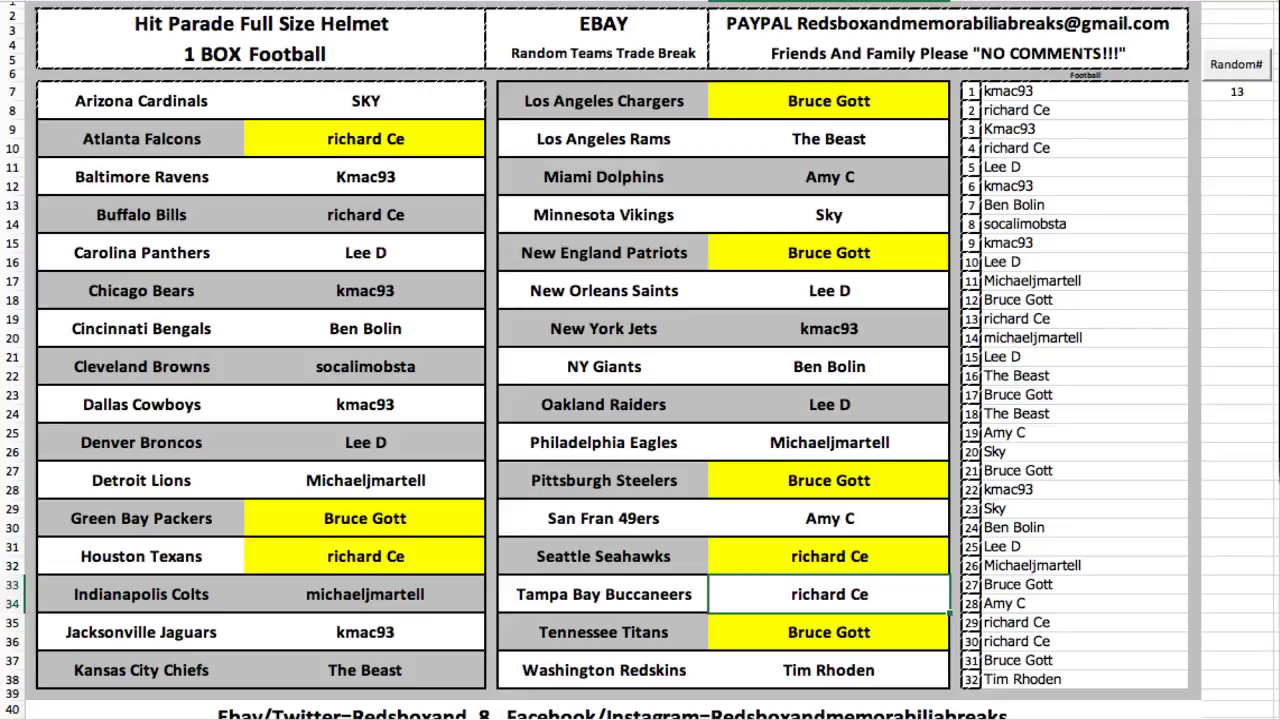
{"action": "key", "text": "F4"}
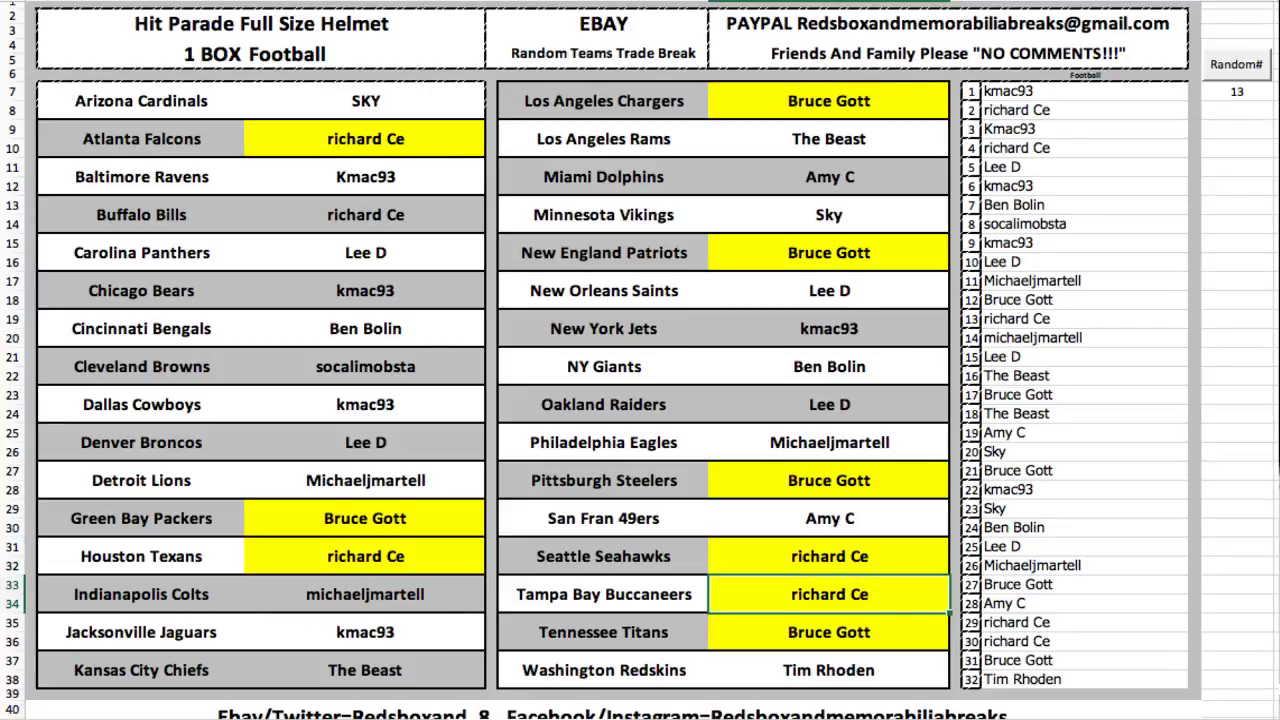
{"action": "left_click", "coordinate": [365, 214]}
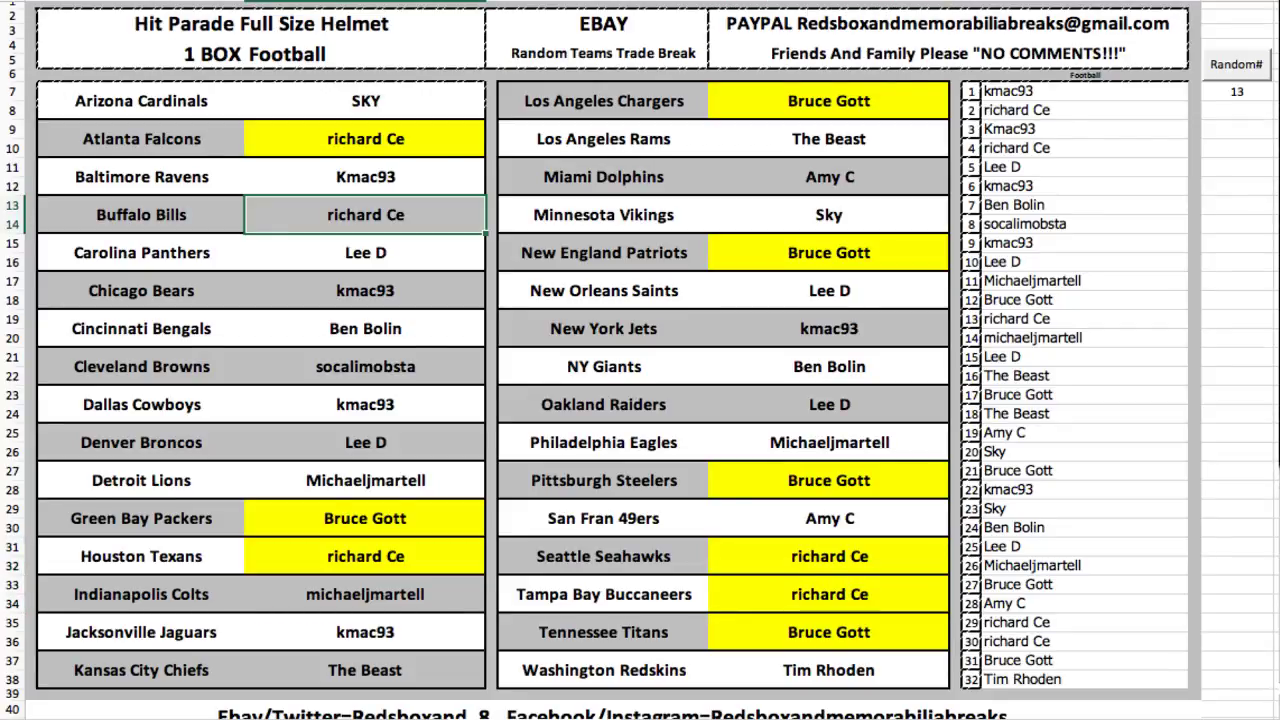
{"action": "key", "text": "F4"}
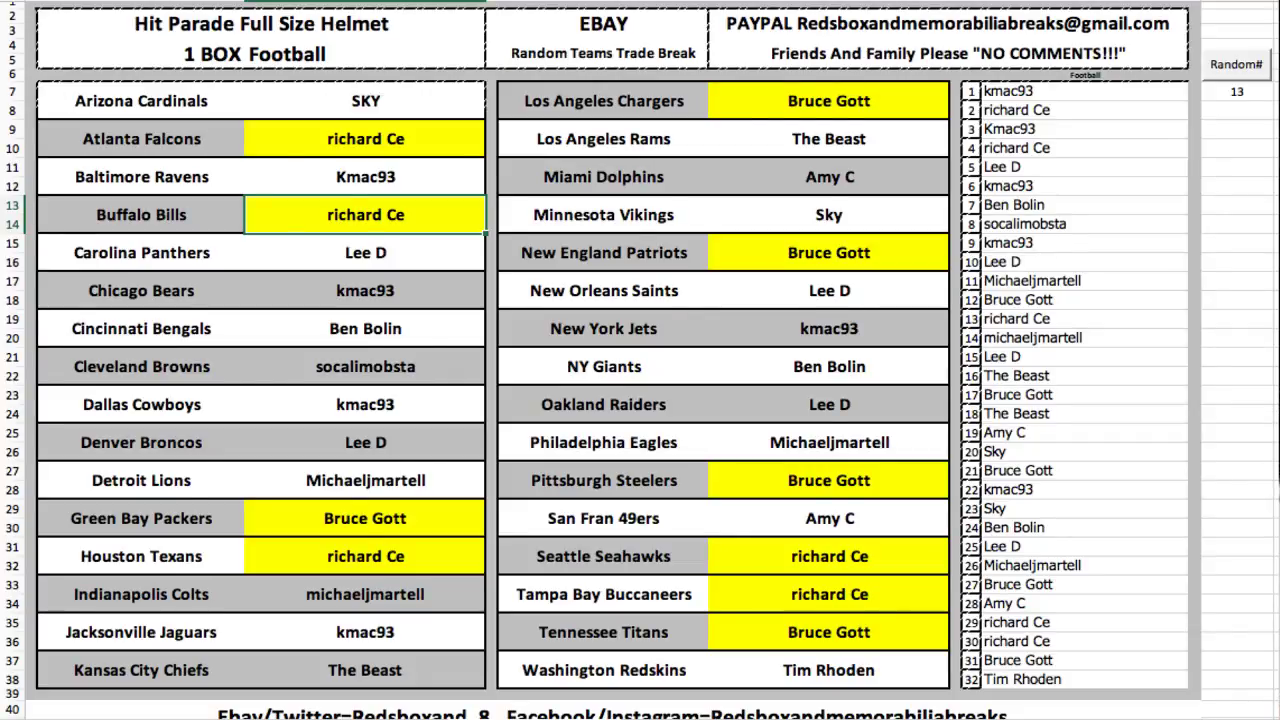
Step: Highlight the participant cells of the Arizona Cardinals, Minnesota Vikings, San Fran 49ers and Miami Dolphins in yellow
{"action": "left_click", "coordinate": [365, 100]}
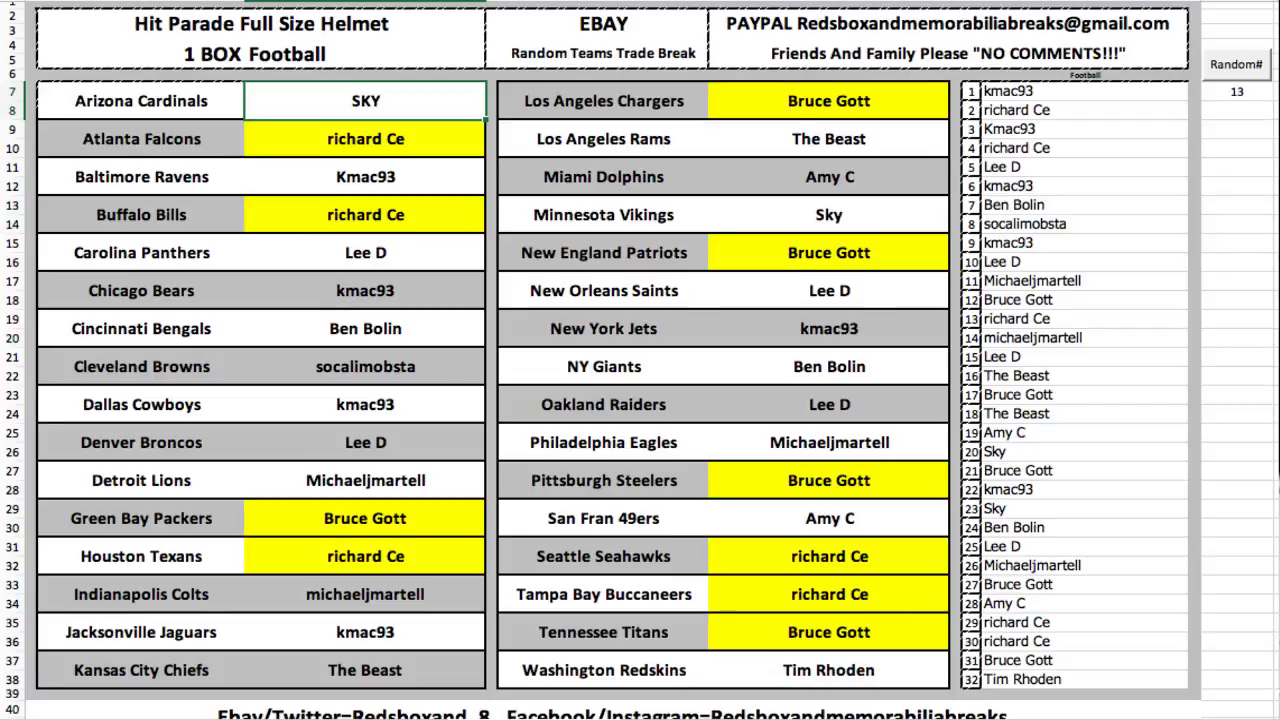
{"action": "key", "text": "super+y"}
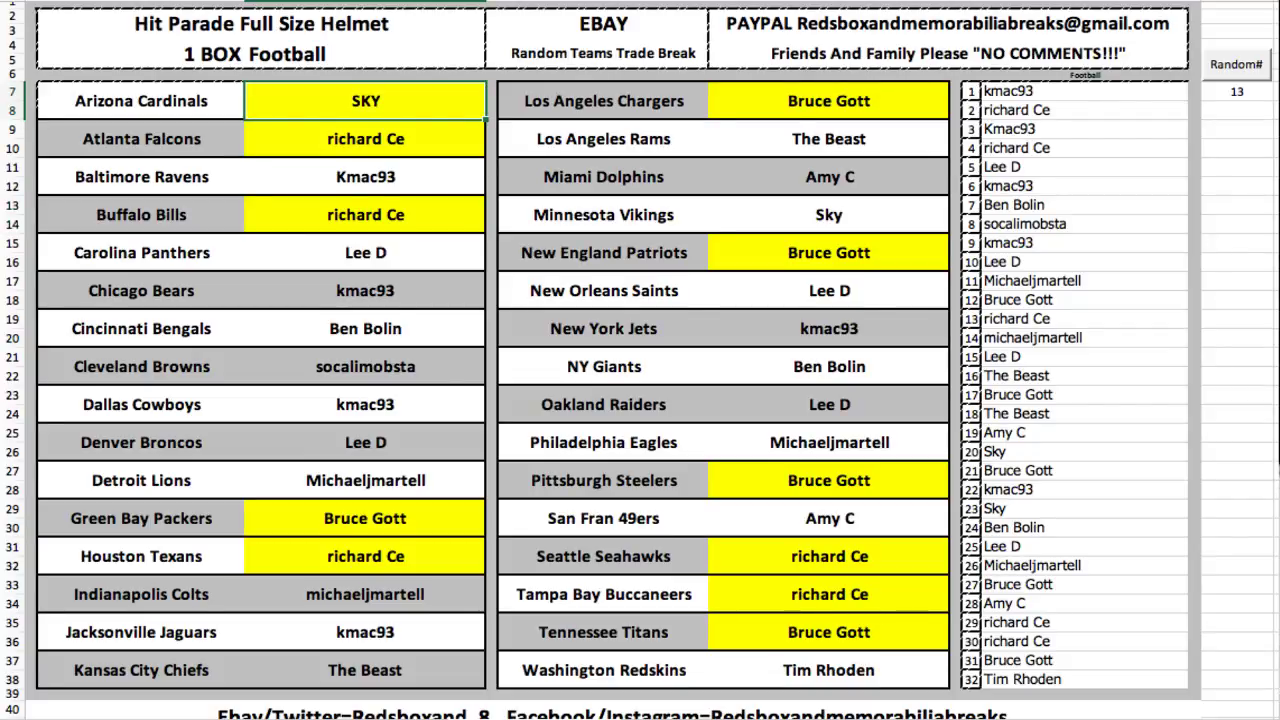
{"action": "left_click", "coordinate": [829, 214]}
{"action": "key", "text": "super+y"}
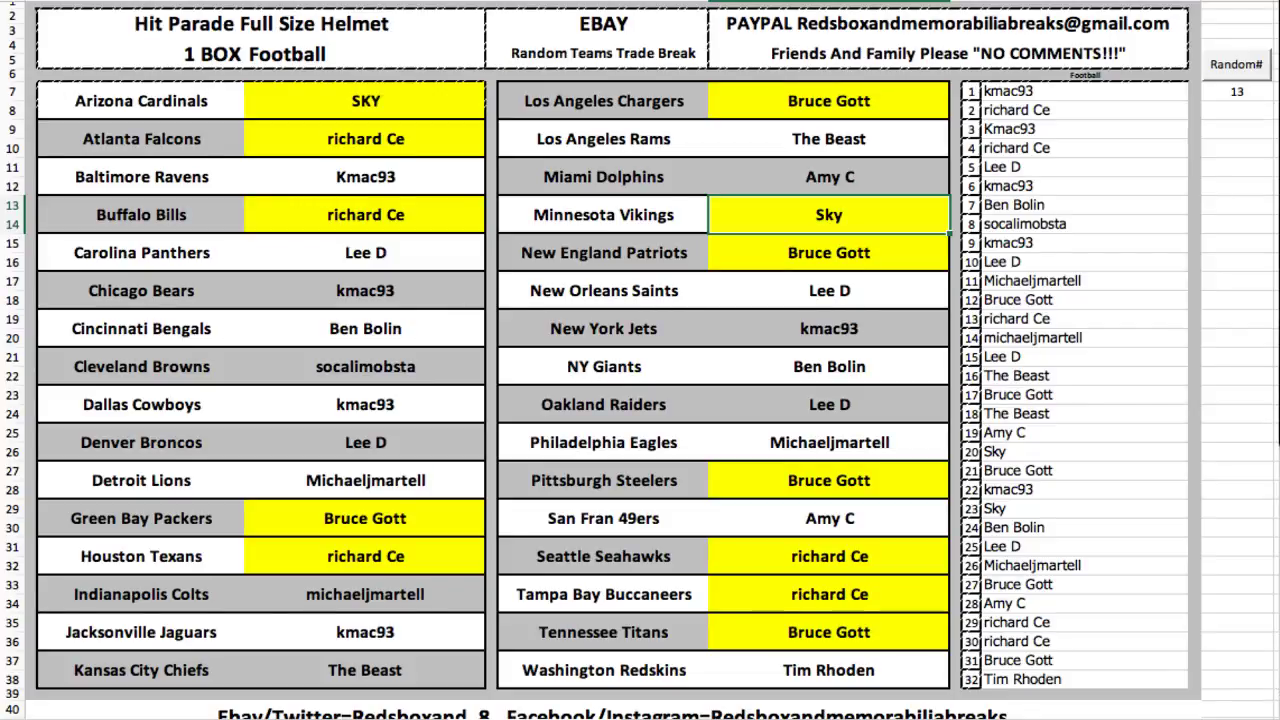
{"action": "left_click", "coordinate": [829, 518]}
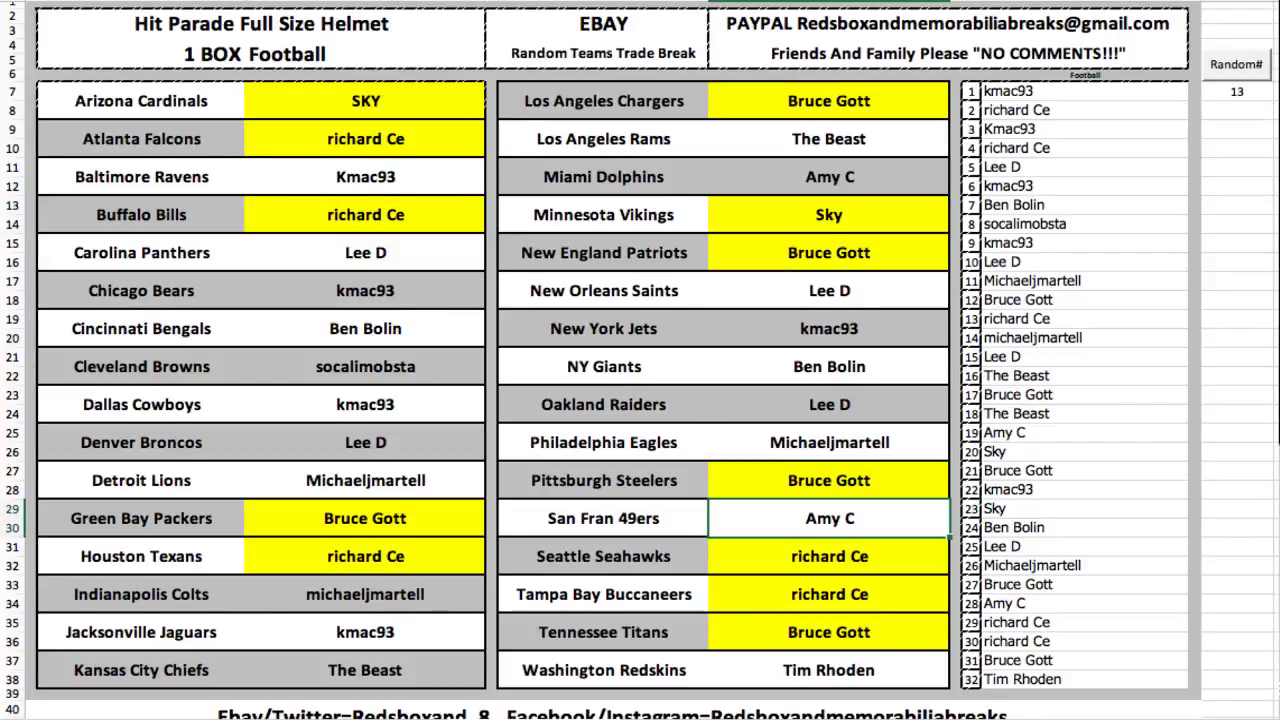
{"action": "key", "text": "super+y"}
{"action": "left_click", "coordinate": [829, 176]}
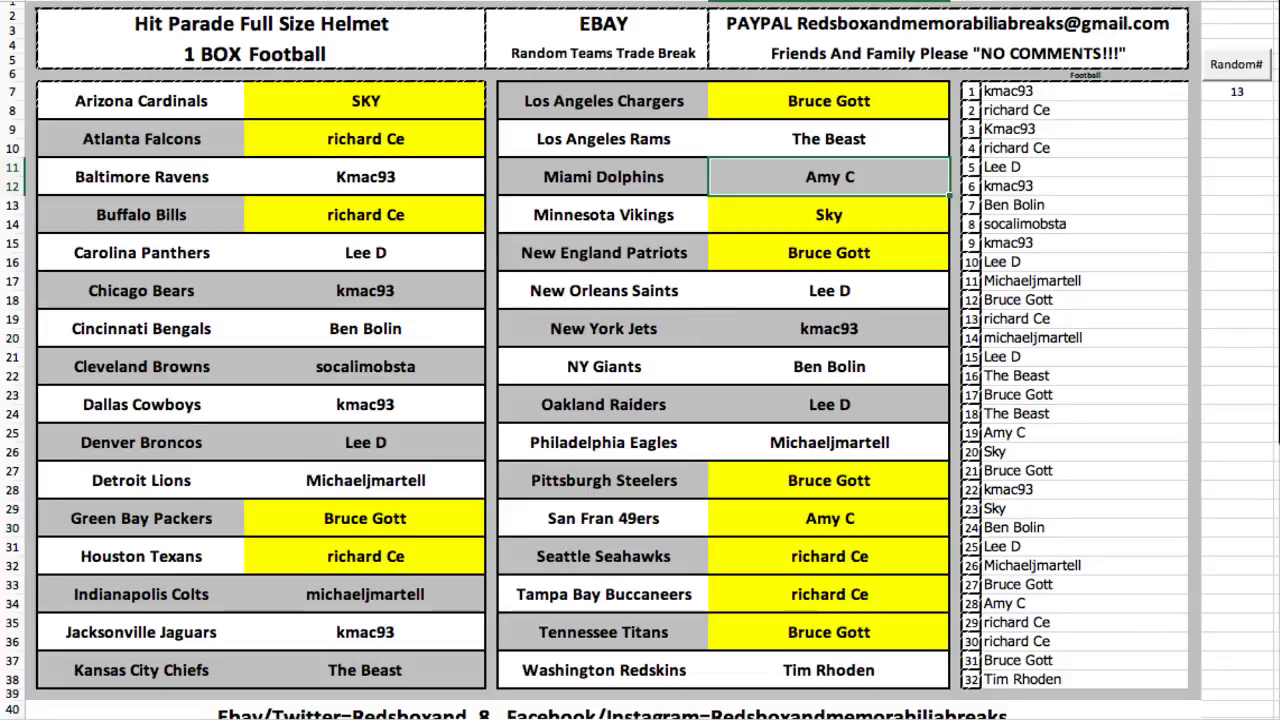
{"action": "key", "text": "super+y"}
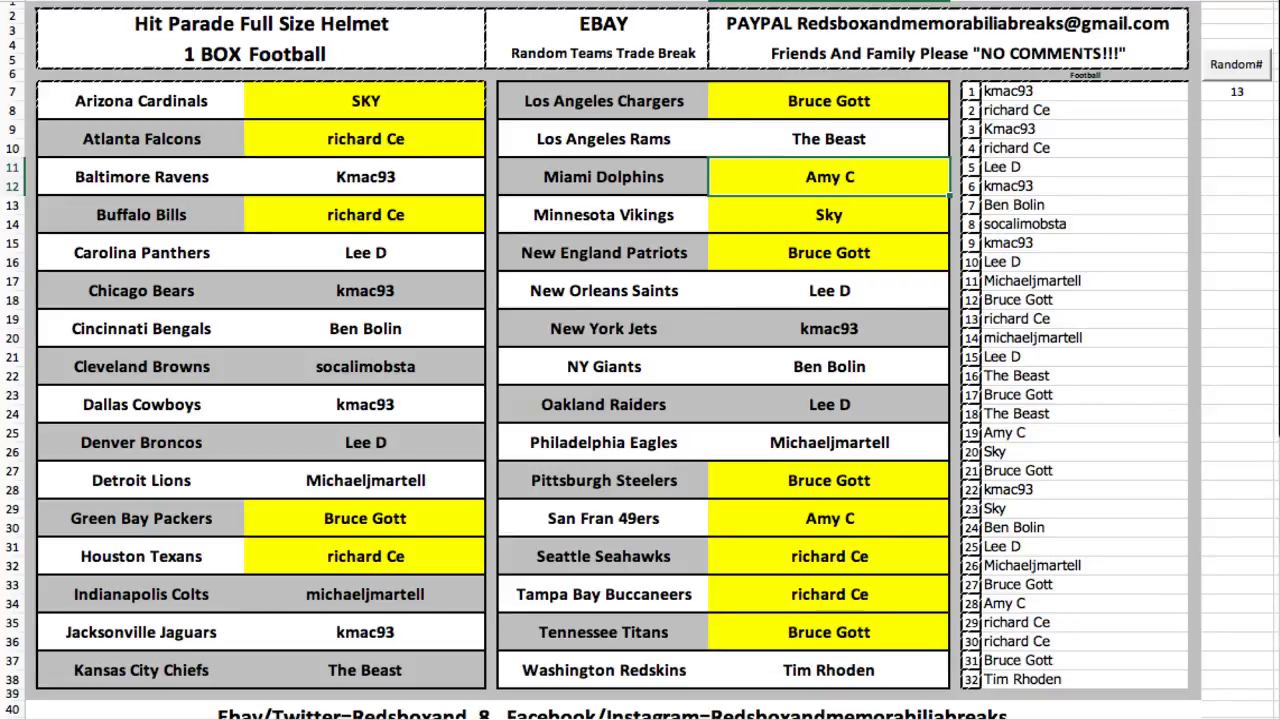
Step: Highlight the participant cells of the Carolina Panthers, Denver Broncos, New Orleans Saints and Oakland Raiders in yellow
{"action": "left_click", "coordinate": [365, 252]}
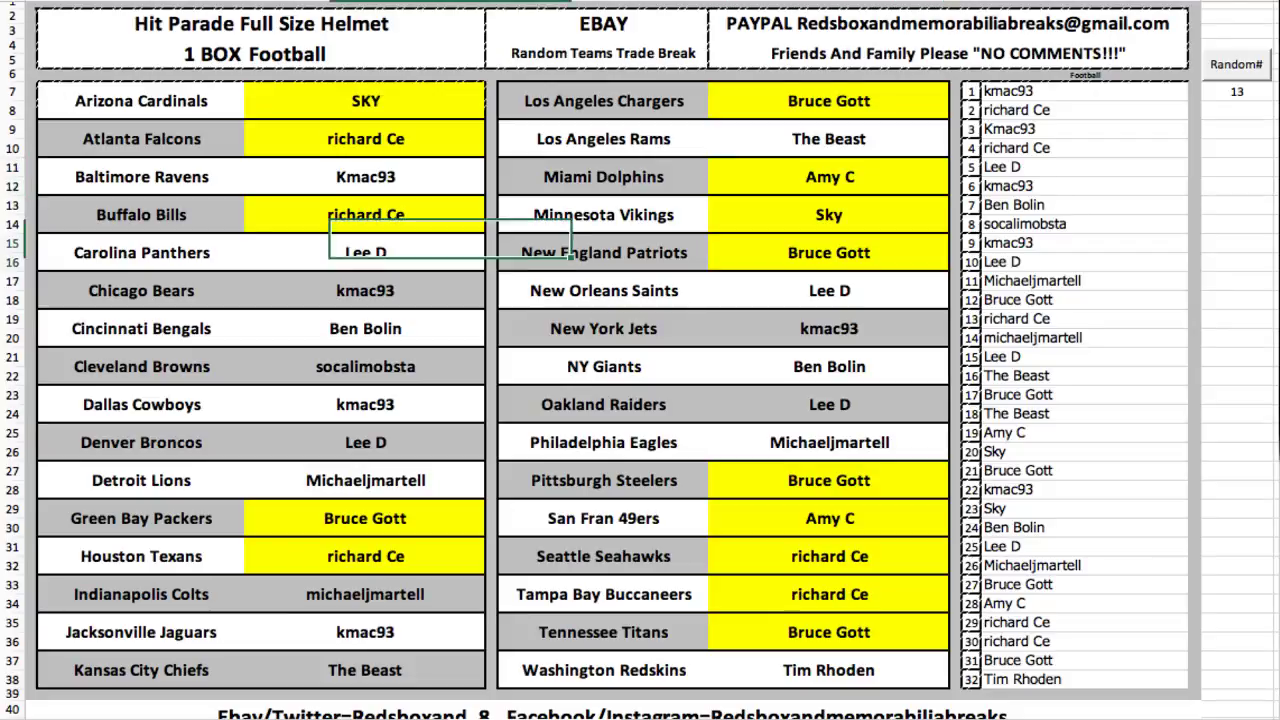
{"action": "key", "text": "super+y"}
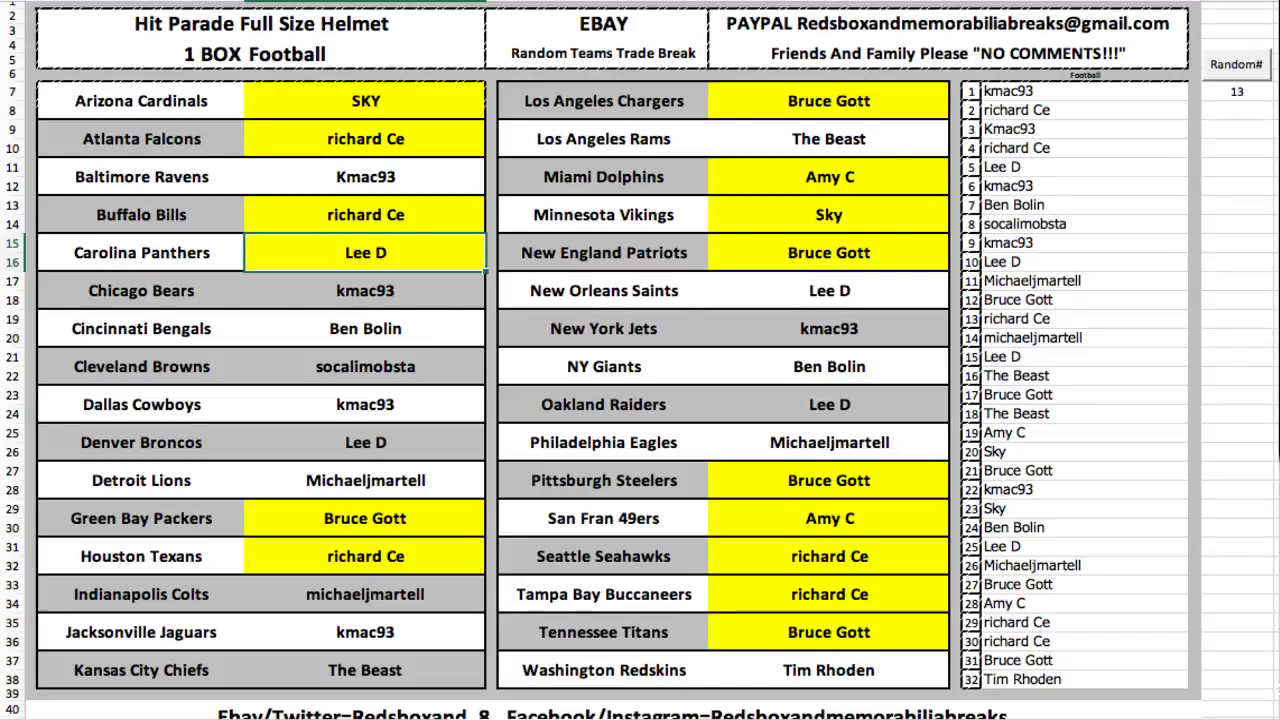
{"action": "left_click", "coordinate": [365, 442]}
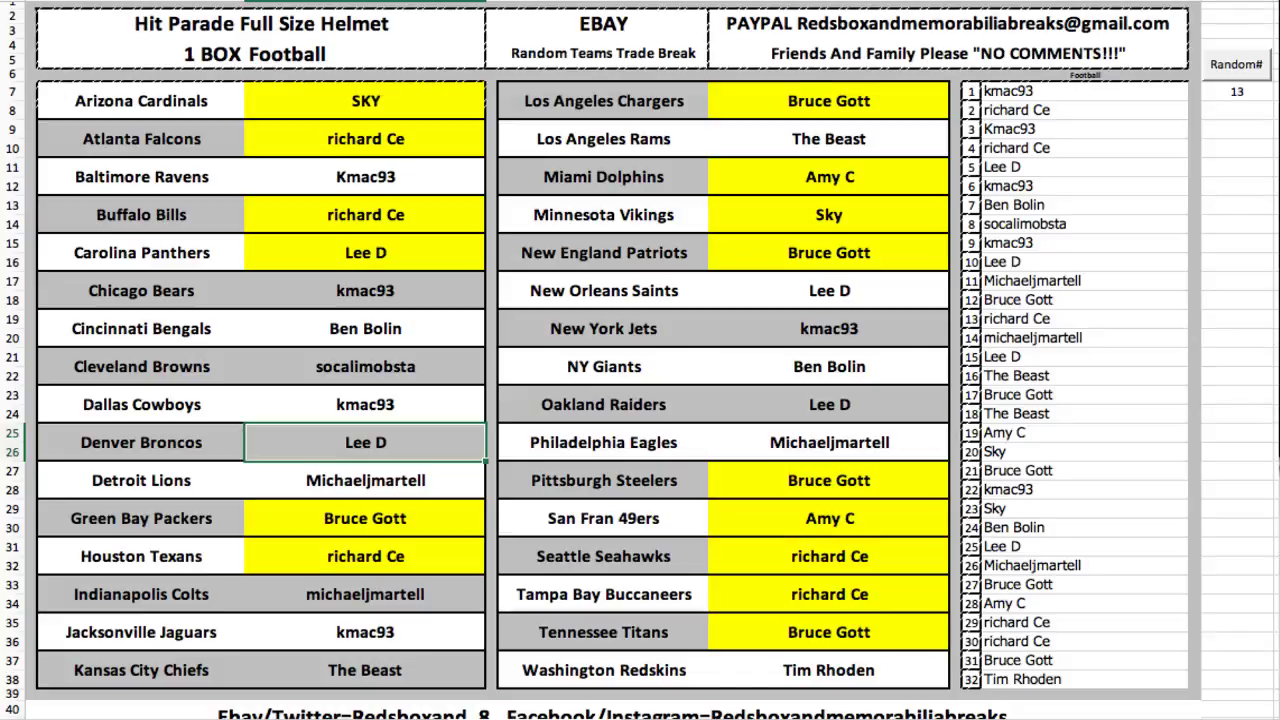
{"action": "key", "text": "super+y"}
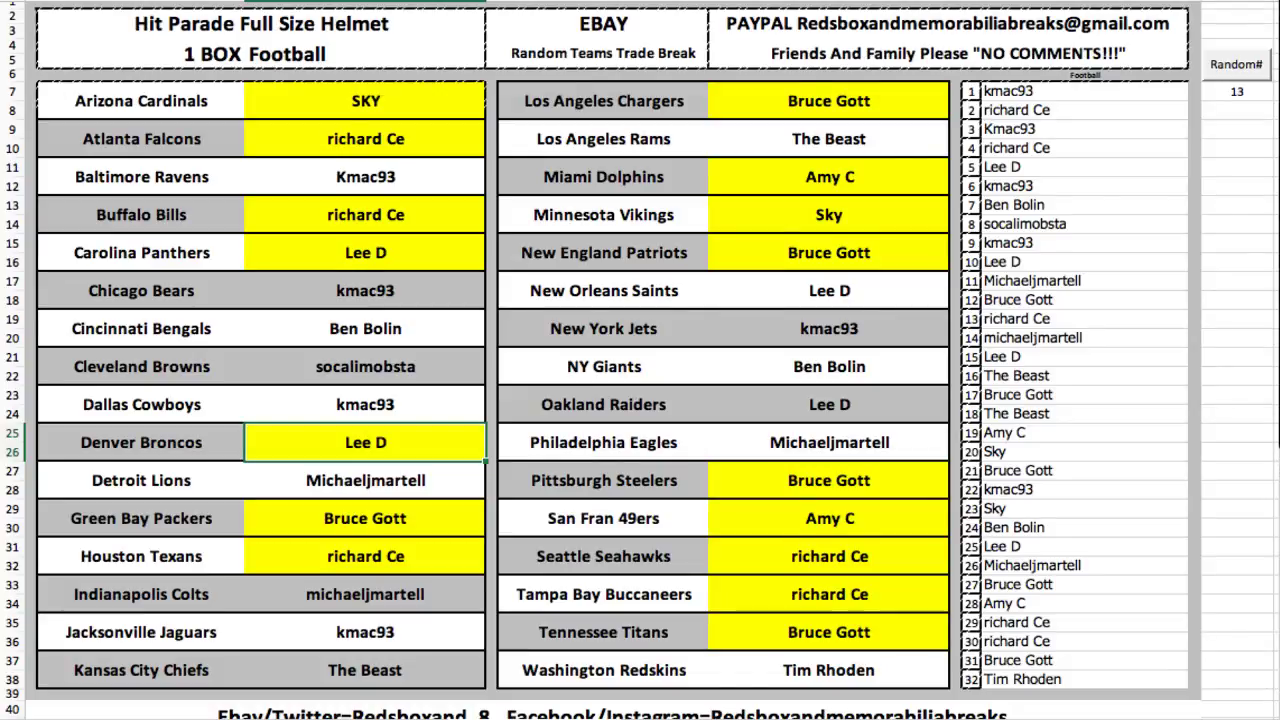
{"action": "left_click", "coordinate": [829, 290]}
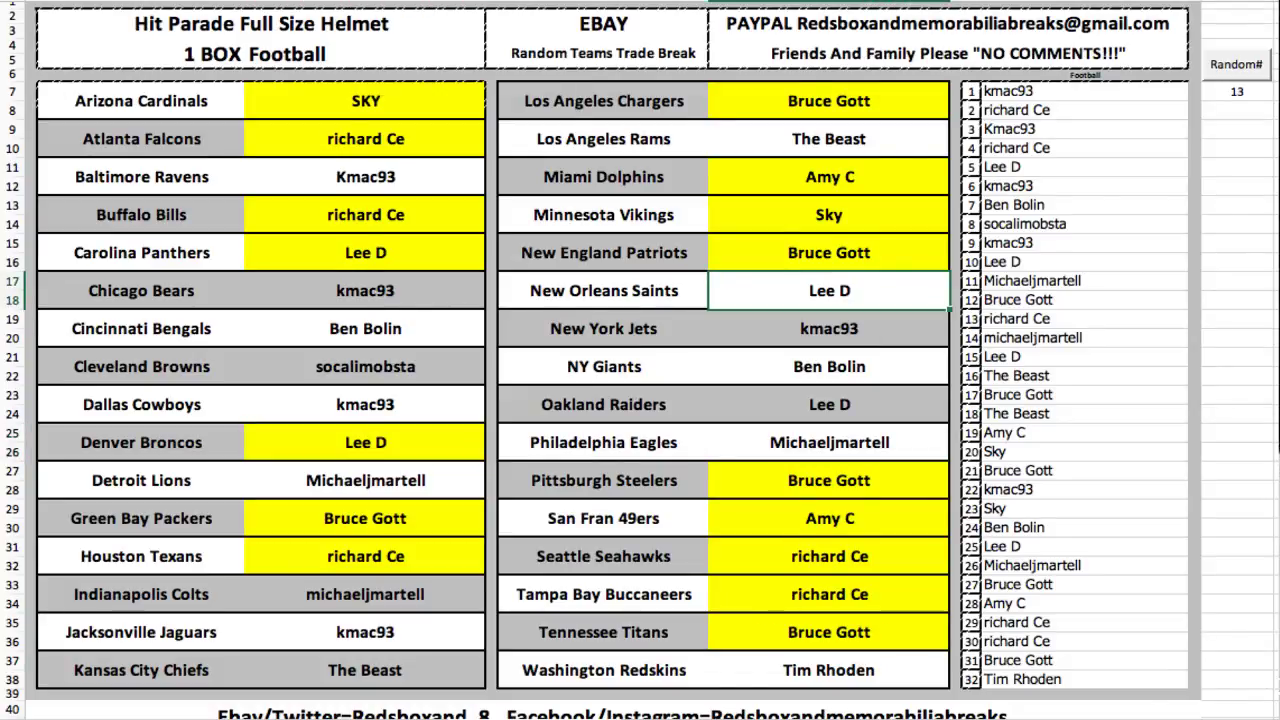
{"action": "key", "text": "F4"}
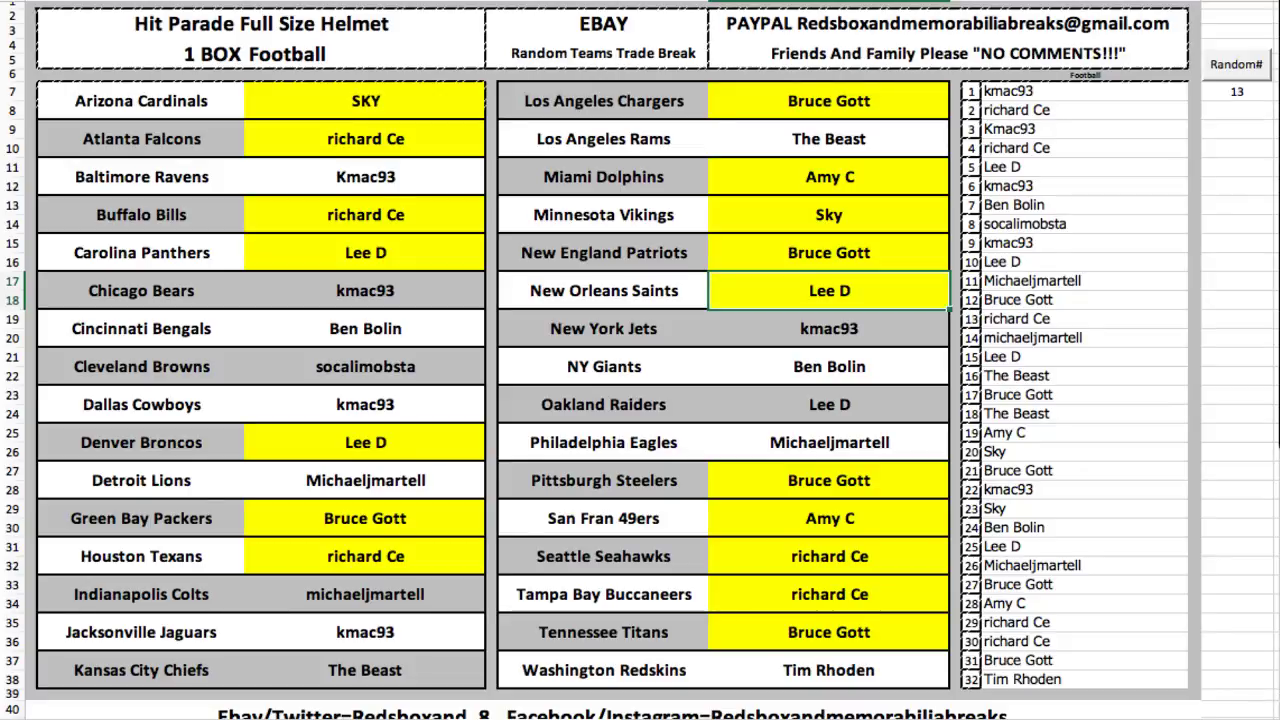
{"action": "left_click", "coordinate": [829, 404]}
{"action": "key", "text": "F4"}
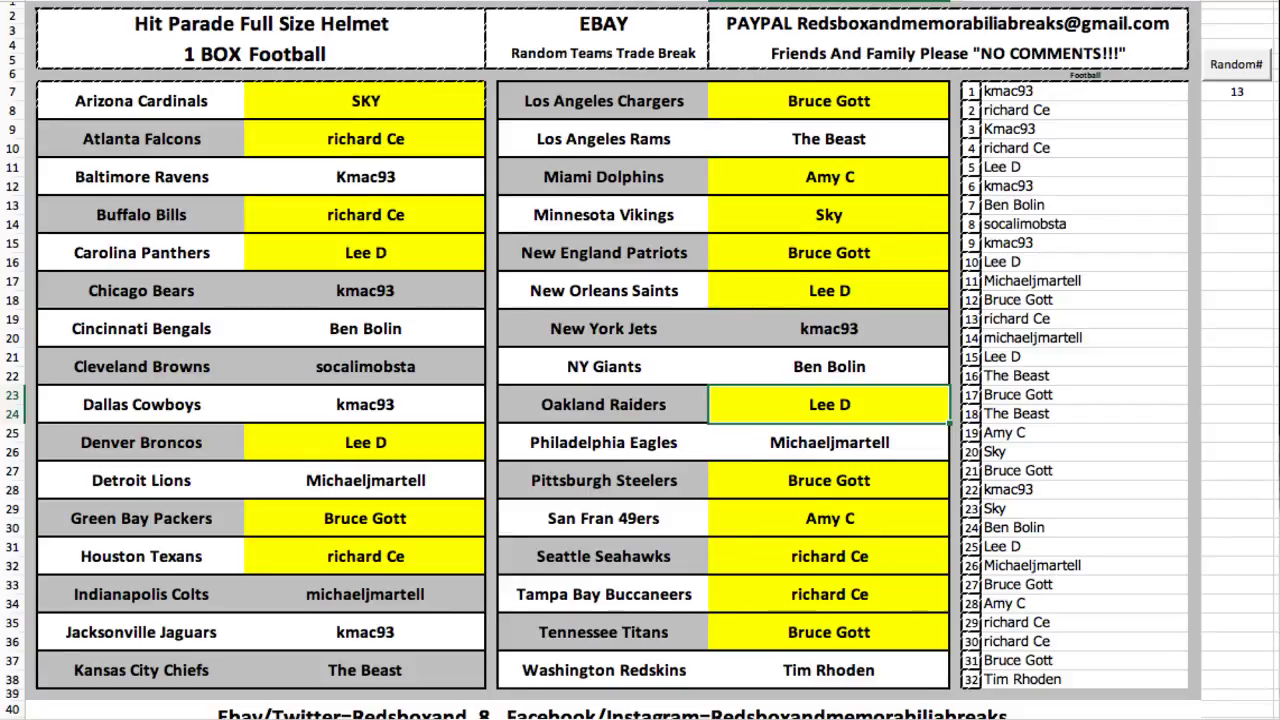
Step: Fill the whole range of participant cells from the Baltimore Ravens down to the Kansas City Chiefs with yellow
{"action": "left_click", "coordinate": [365, 177]}
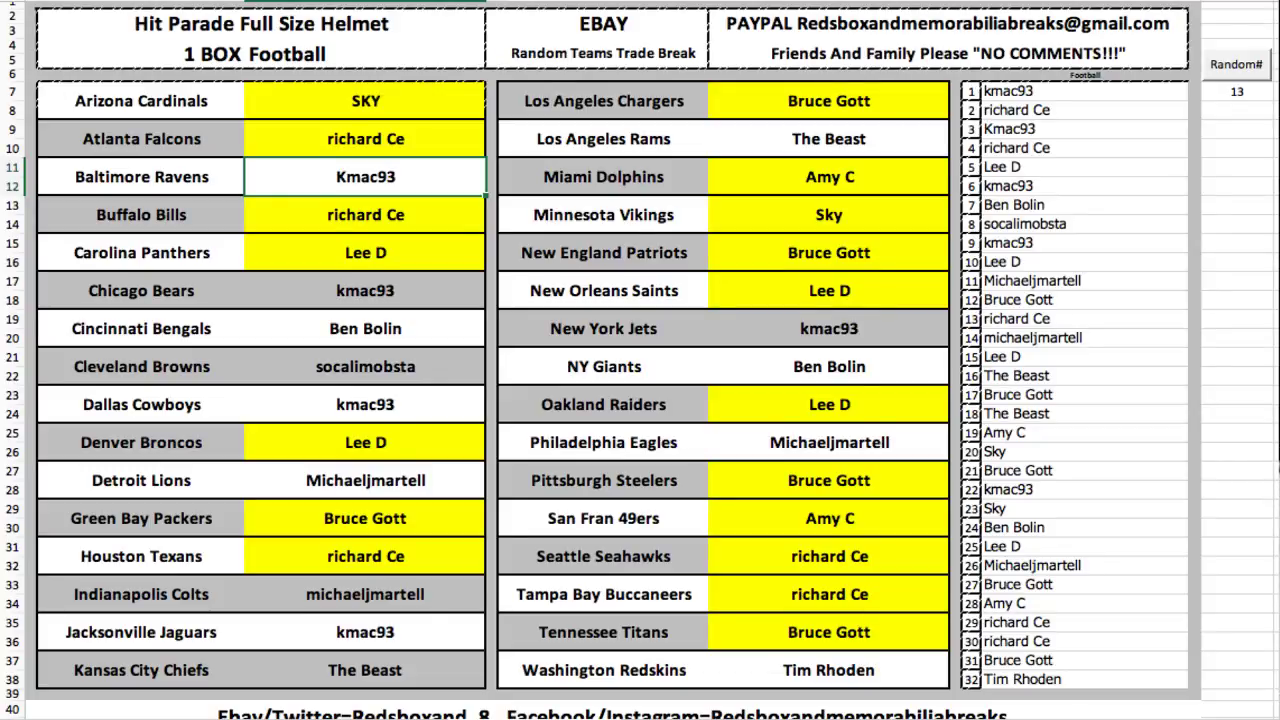
{"action": "left_click_drag", "start_coordinate": [365, 177], "coordinate": [365, 670]}
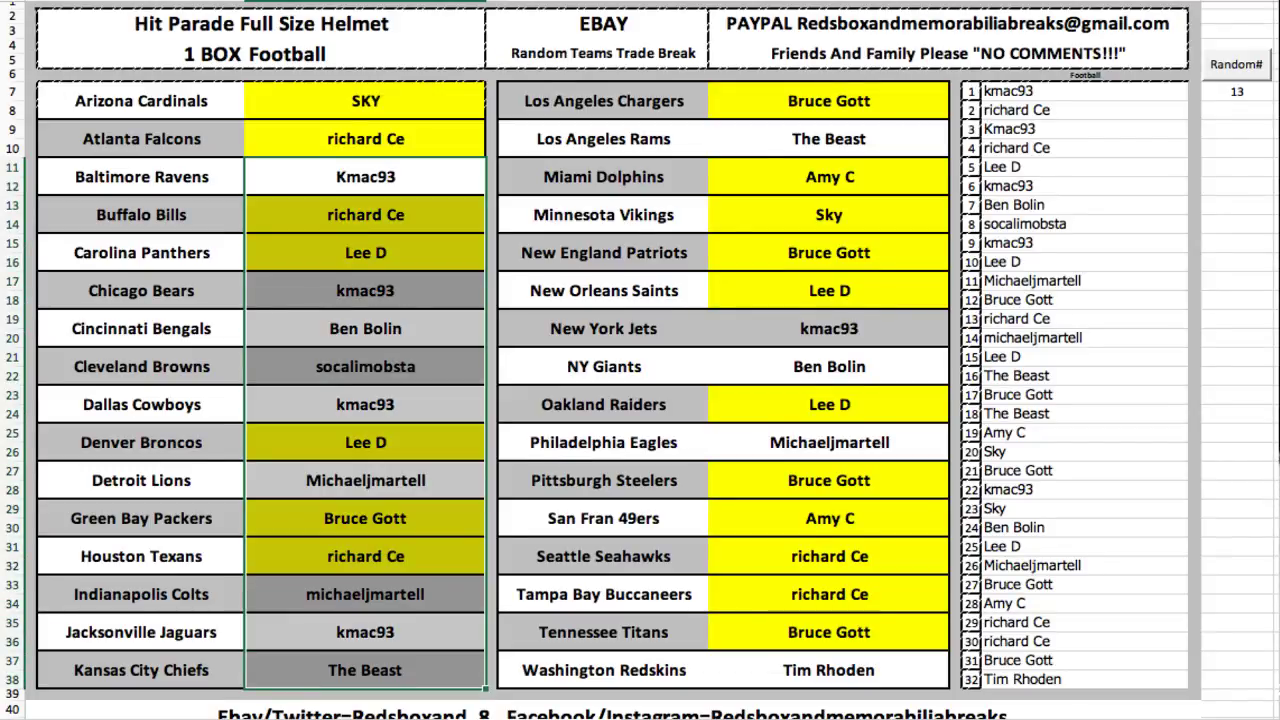
{"action": "key", "text": "super+y"}
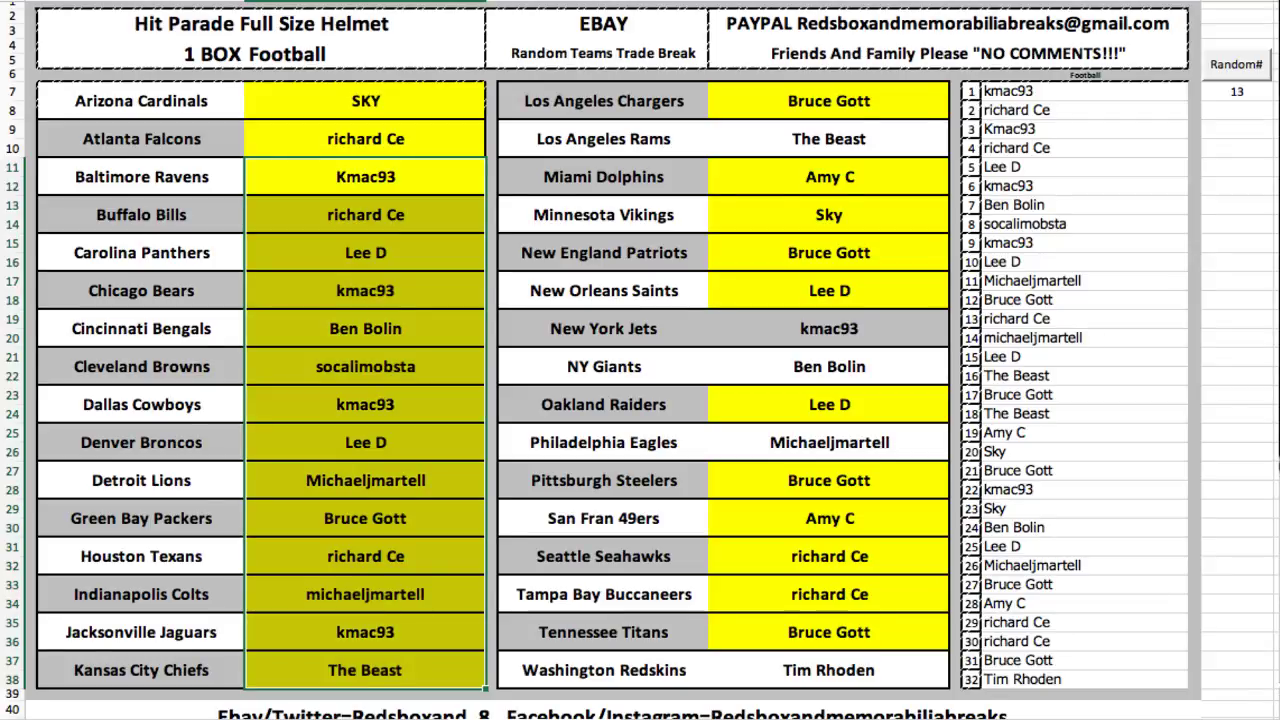
Step: Fill the whole range of participant cells from the Los Angeles Rams down to the Washington Redskins with yellow
{"action": "left_click_drag", "start_coordinate": [829, 139], "coordinate": [829, 328]}
{"action": "key", "text": "shift+Down"}
{"action": "key", "text": "shift+Down"}
{"action": "key", "text": "shift+Down"}
{"action": "key", "text": "shift+Down"}
{"action": "key", "text": "shift+Down"}
{"action": "key", "text": "shift+Down"}
{"action": "key", "text": "shift+Down"}
{"action": "key", "text": "shift+Down"}
{"action": "key", "text": "shift+Down"}
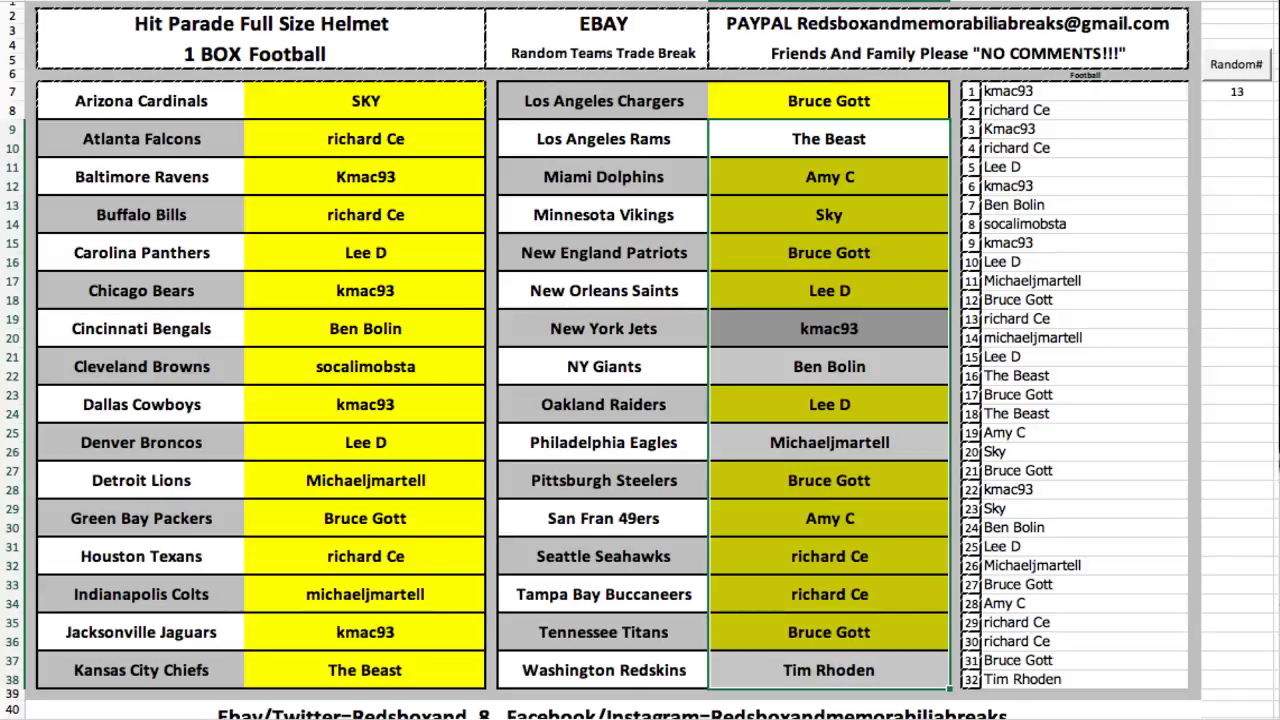
{"action": "key", "text": "F4"}
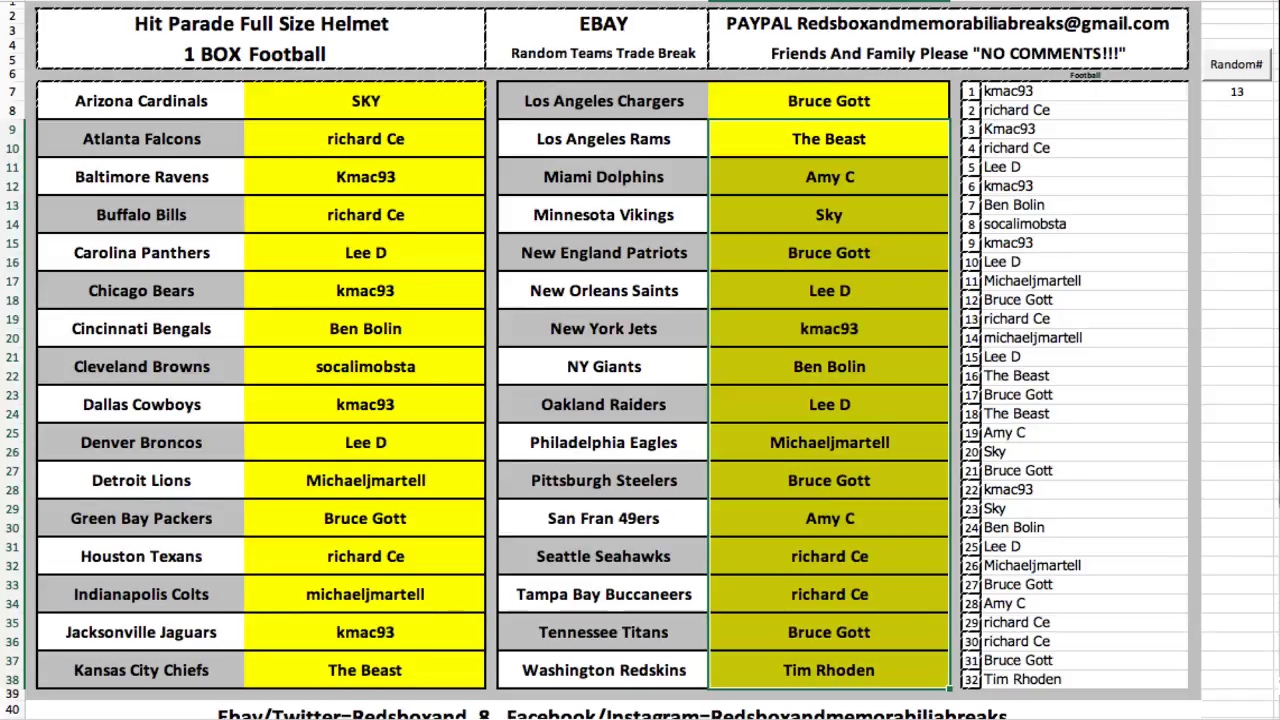
{"action": "left_click", "coordinate": [829, 442]}
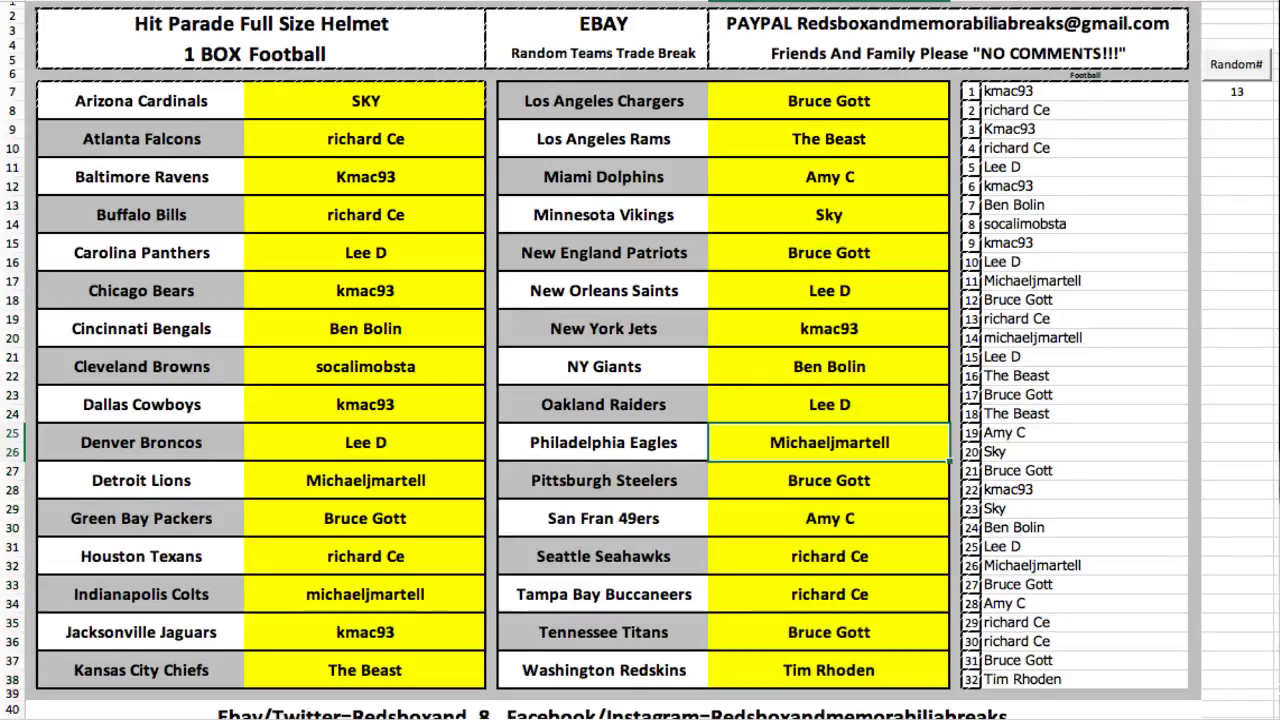